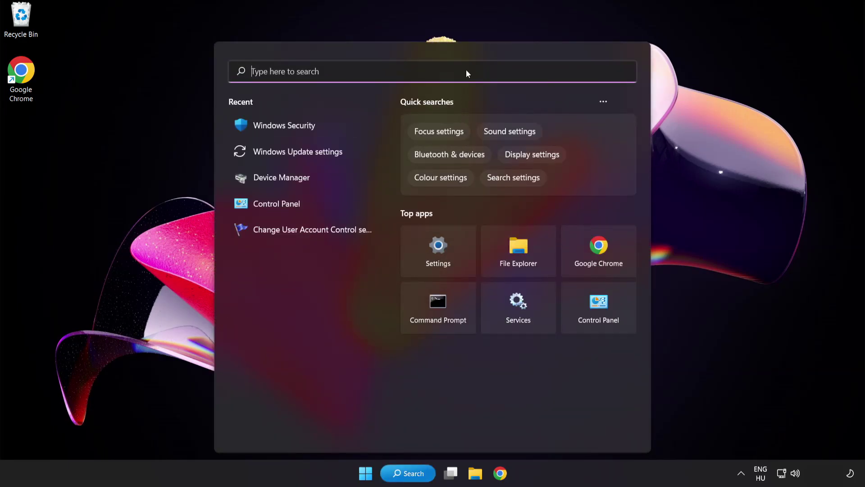
- Search Windows for "device manager", open Device Manager and move its window toward the centre of the desktop
{"action": "type", "text": "device manag"}
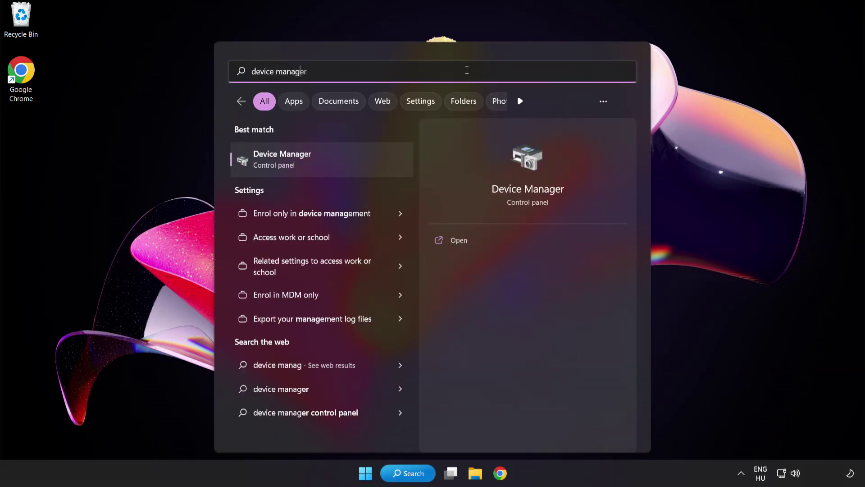
{"action": "type", "text": "er"}
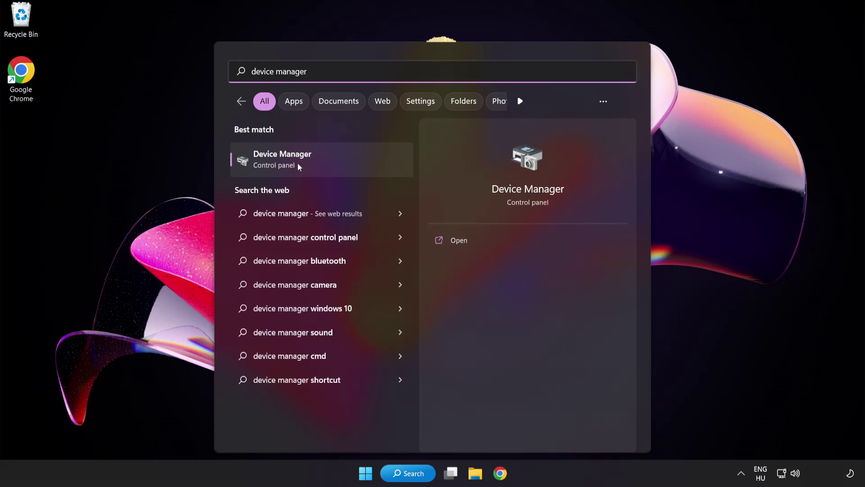
{"action": "left_click", "coordinate": [346, 165]}
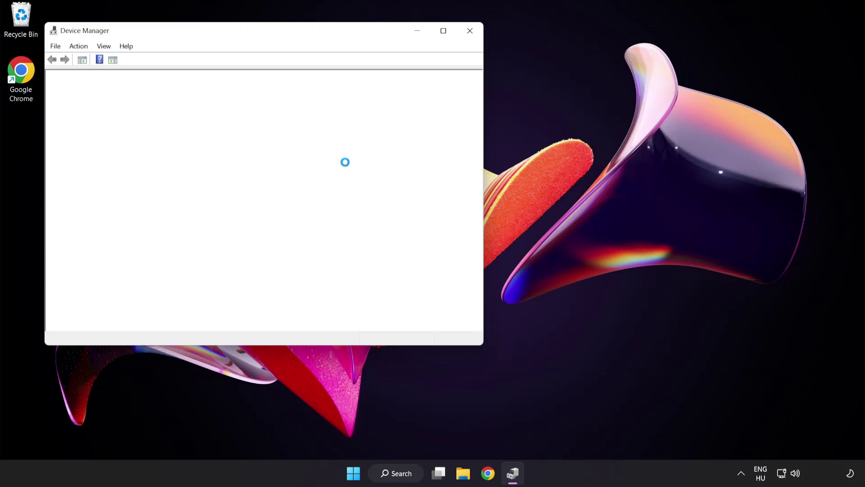
{"action": "left_click_drag", "start_coordinate": [280, 35], "coordinate": [423, 91]}
- Run an automatic driver update for the VMware SVGA 3D display adapter, then close Device Manager
{"action": "left_click", "coordinate": [242, 184]}
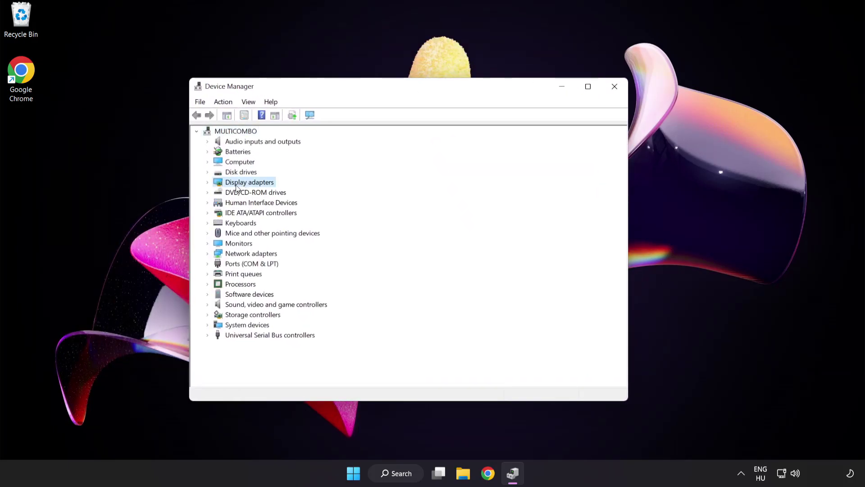
{"action": "left_click", "coordinate": [207, 182]}
{"action": "left_click", "coordinate": [227, 188]}
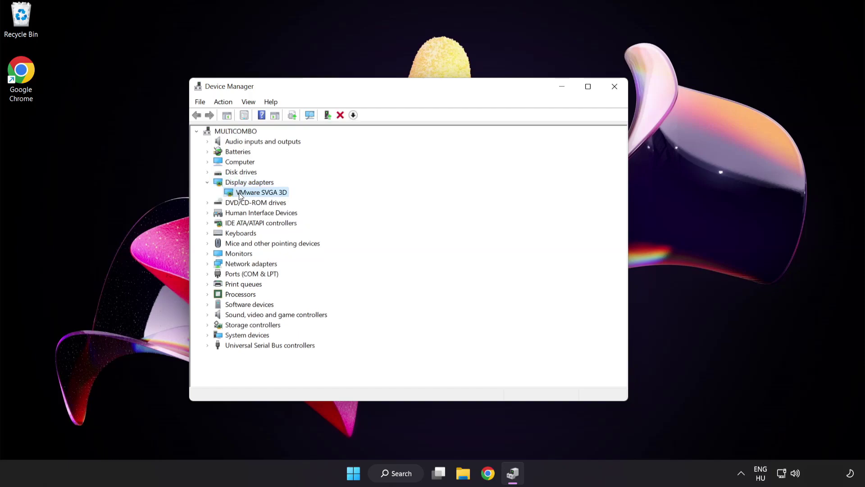
{"action": "right_click", "coordinate": [254, 192]}
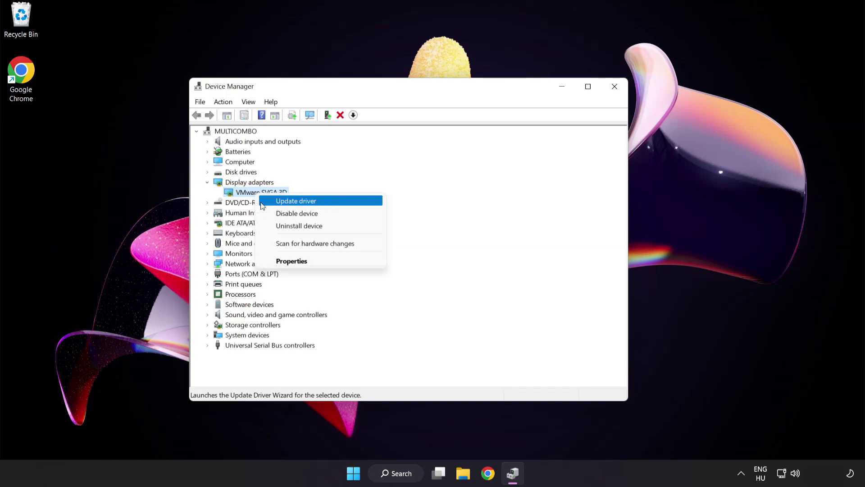
{"action": "left_click", "coordinate": [336, 201]}
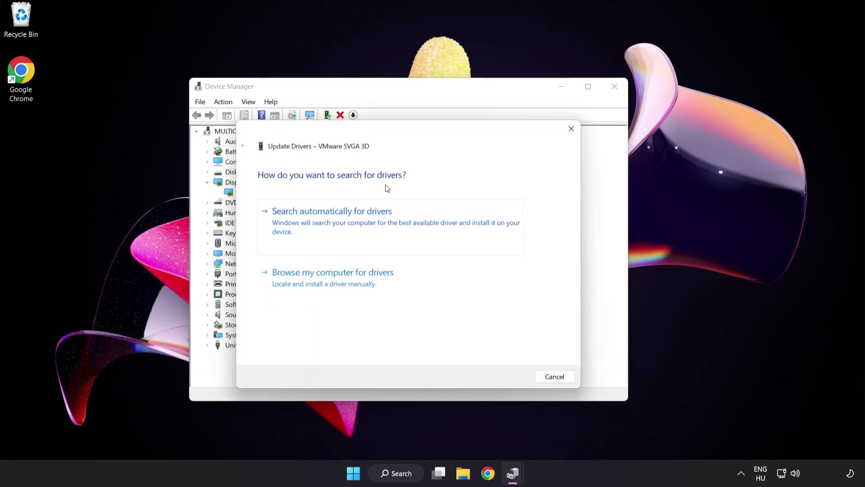
{"action": "left_click", "coordinate": [376, 221]}
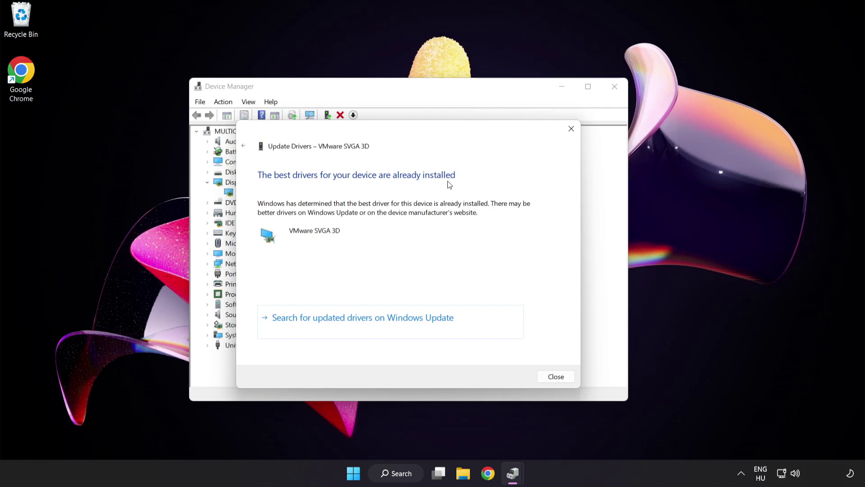
{"action": "left_click", "coordinate": [553, 377]}
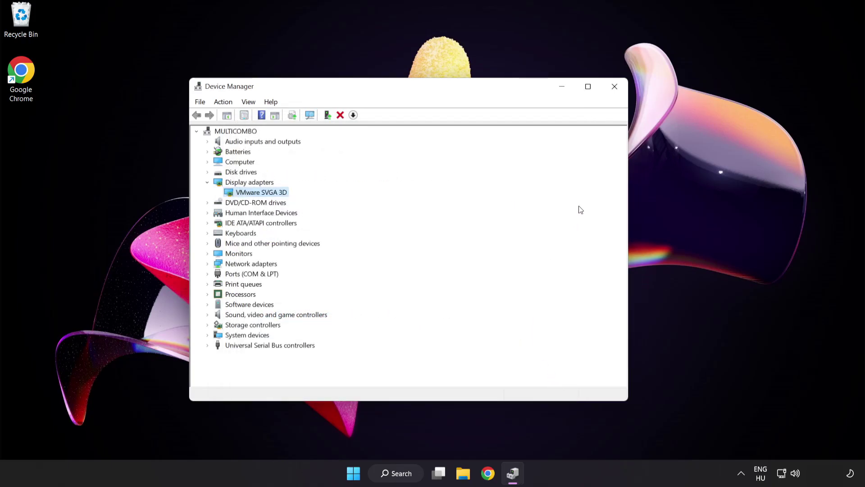
{"action": "left_click", "coordinate": [615, 90]}
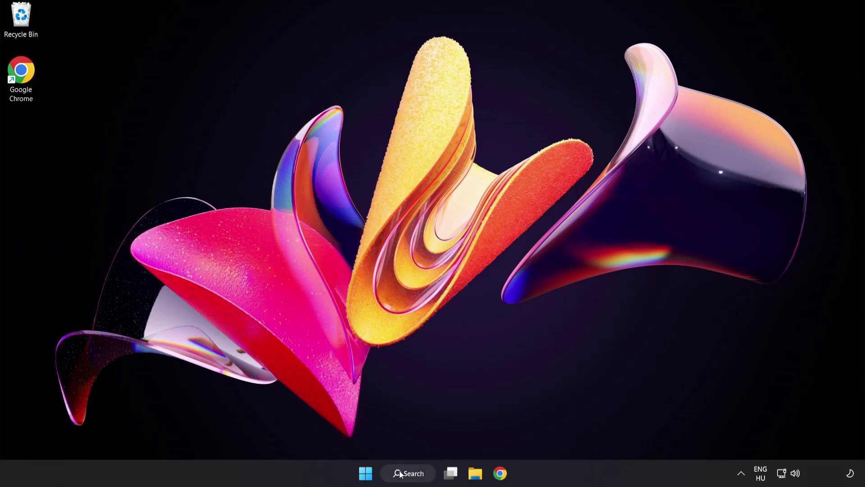
- Search Windows for "update", check for updates in the Windows Update settings, and close Settings
{"action": "left_click", "coordinate": [417, 476]}
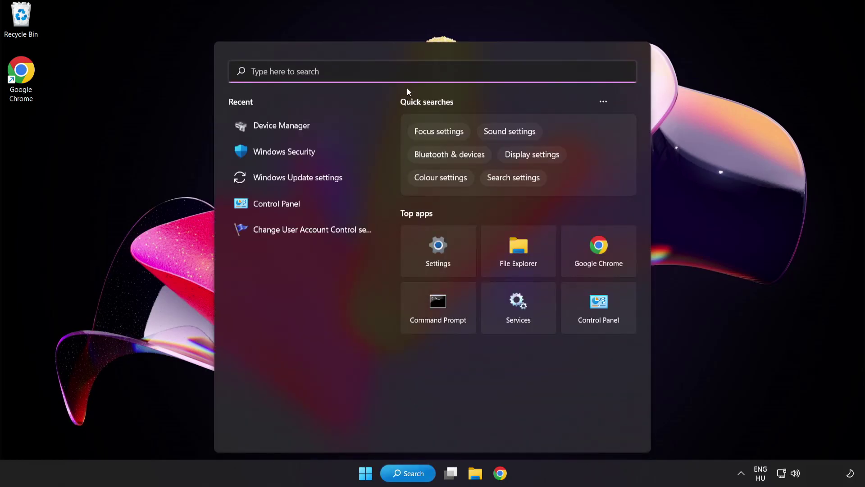
{"action": "type", "text": "update"}
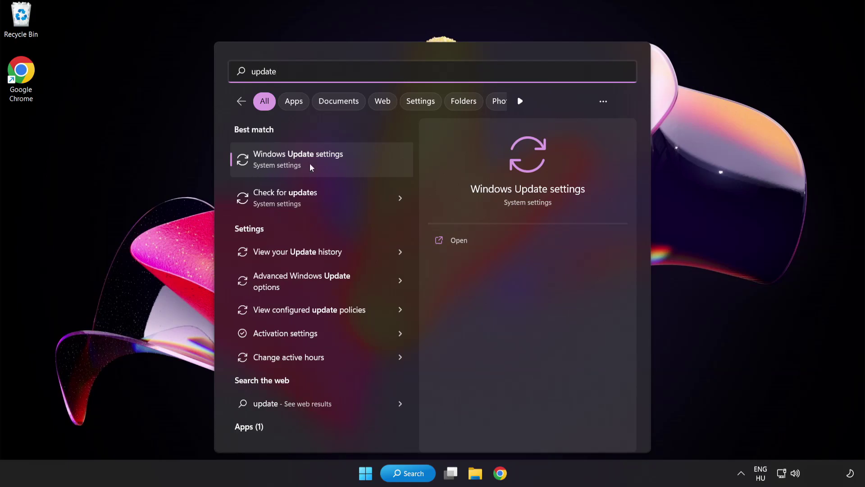
{"action": "left_click", "coordinate": [331, 167]}
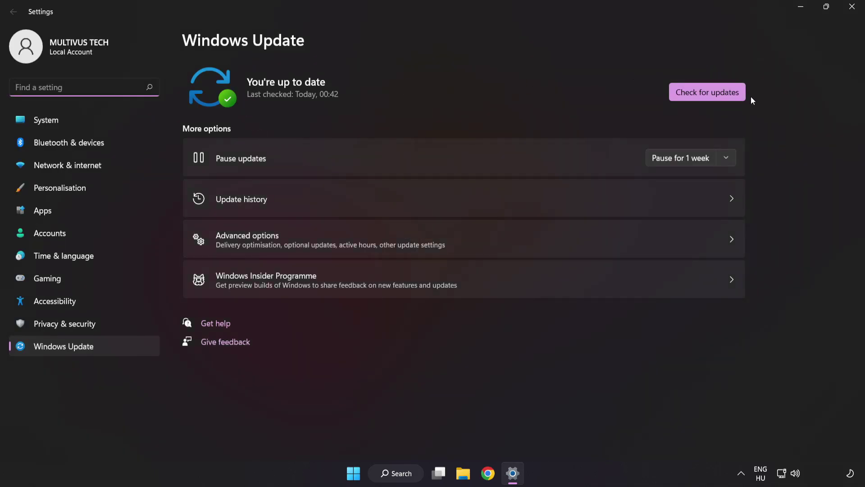
{"action": "left_click", "coordinate": [705, 97]}
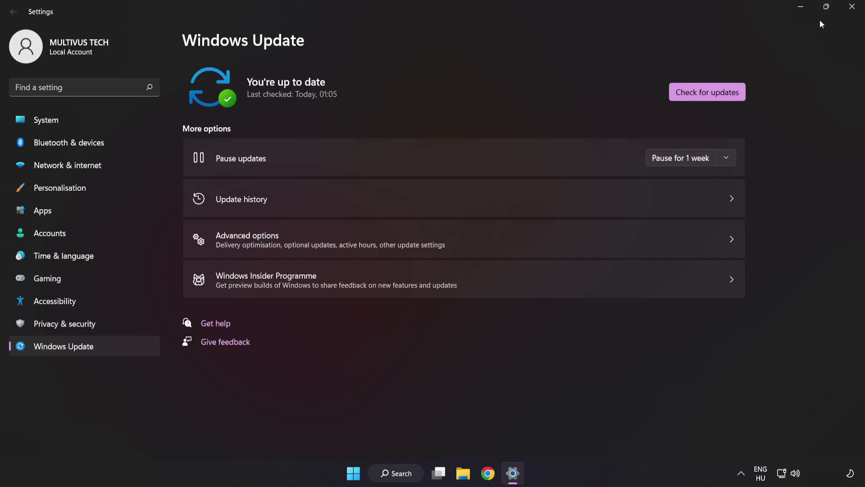
{"action": "left_click", "coordinate": [850, 12]}
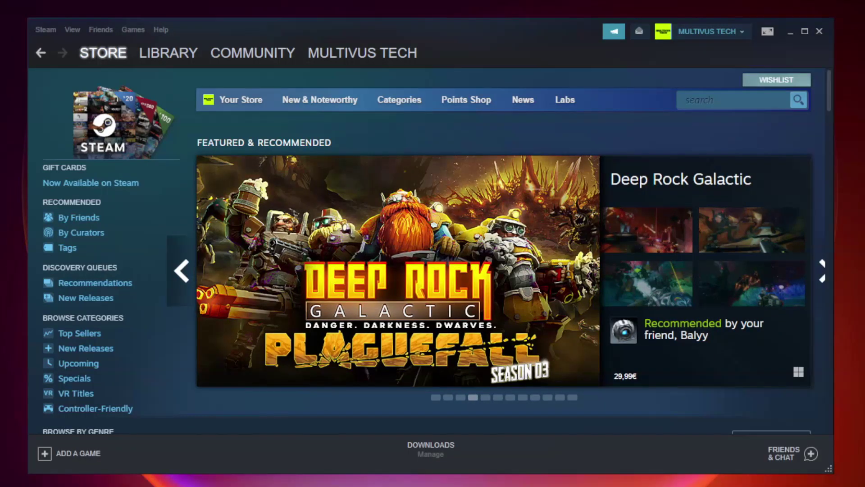
- In the Steam library, verify the integrity of the local files of the favourite game YOUR NOT WORKING GAME
{"action": "mouse_move", "coordinate": [178, 54]}
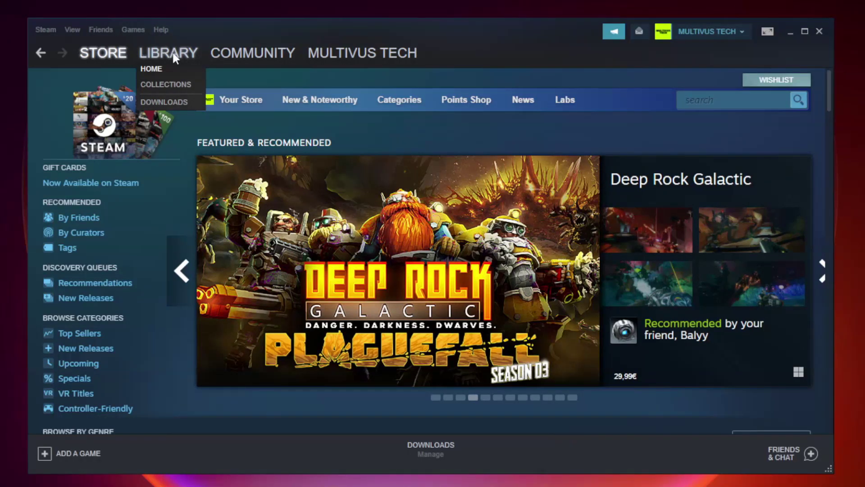
{"action": "left_click", "coordinate": [175, 57]}
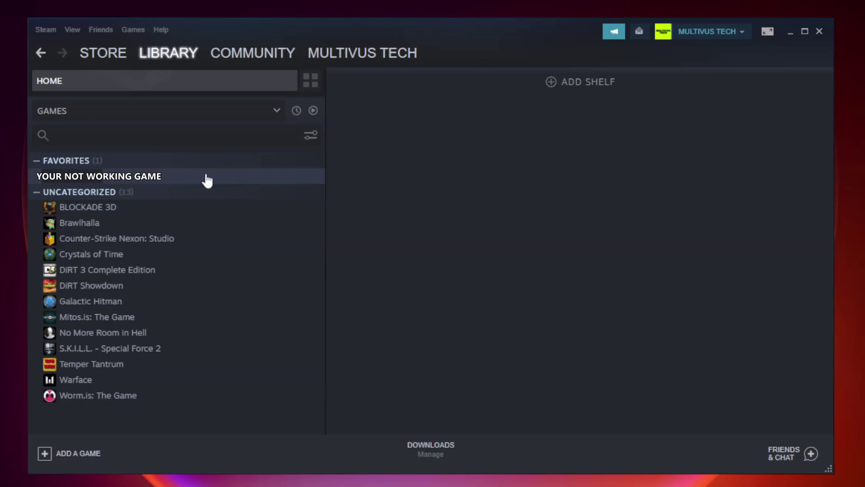
{"action": "right_click", "coordinate": [189, 180]}
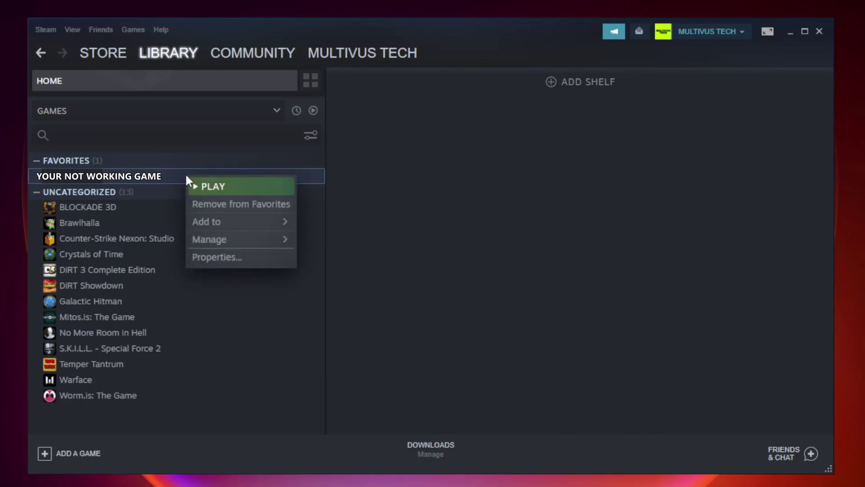
{"action": "left_click", "coordinate": [238, 256]}
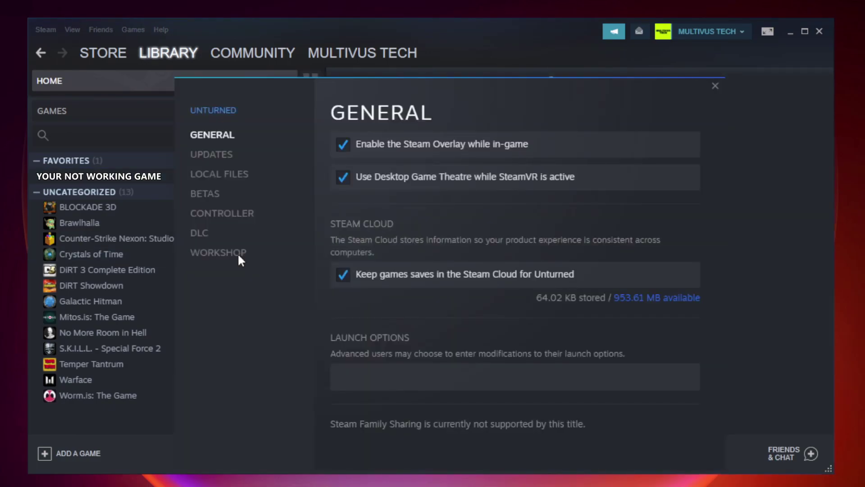
{"action": "left_click", "coordinate": [230, 178]}
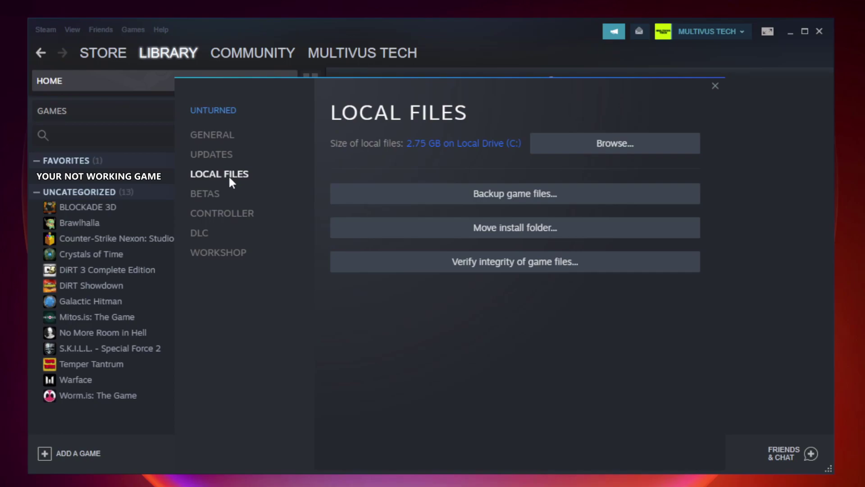
{"action": "left_click", "coordinate": [524, 267]}
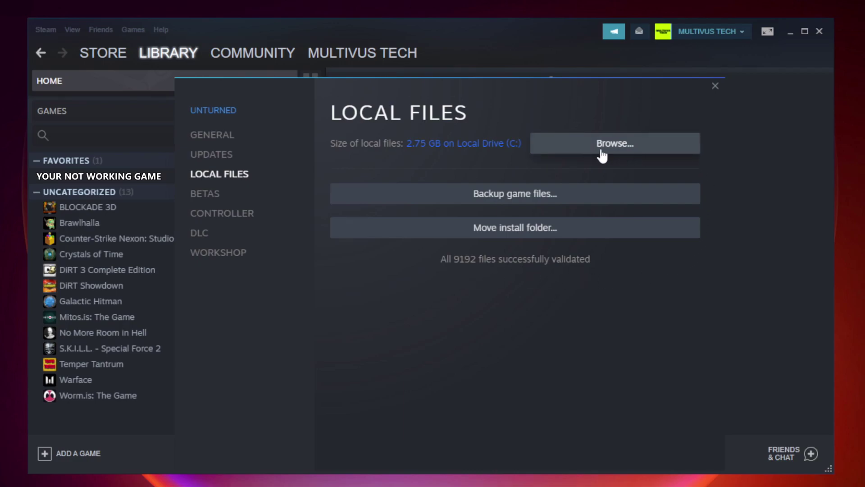
- Browse to the game's install folder and open the properties of the YOUR NOT WORKING GAME shortcut
{"action": "left_click", "coordinate": [619, 156]}
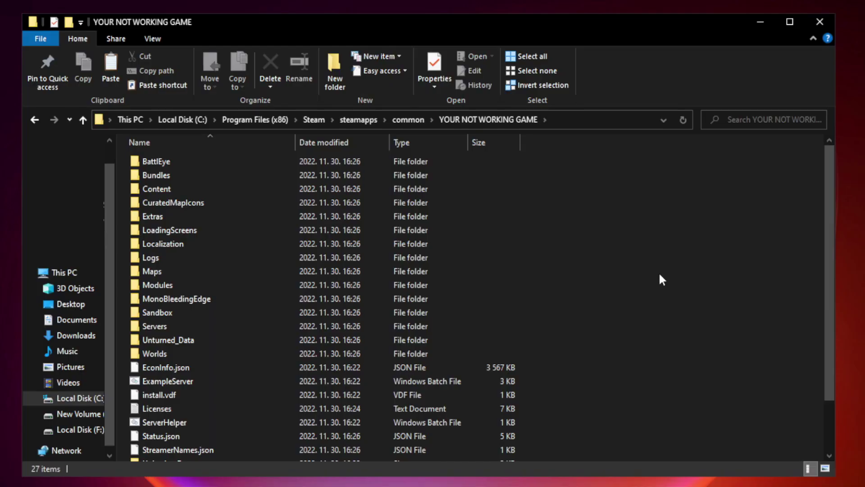
{"action": "left_click_drag", "start_coordinate": [830, 236], "coordinate": [831, 310]}
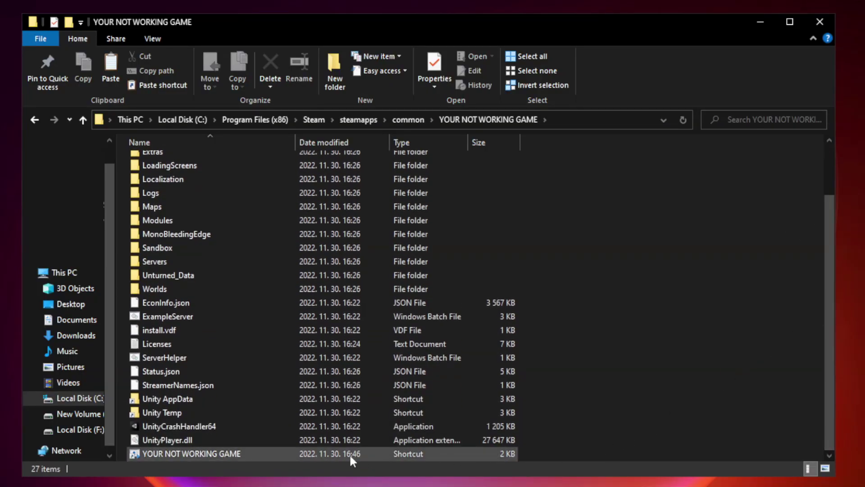
{"action": "left_click", "coordinate": [325, 455]}
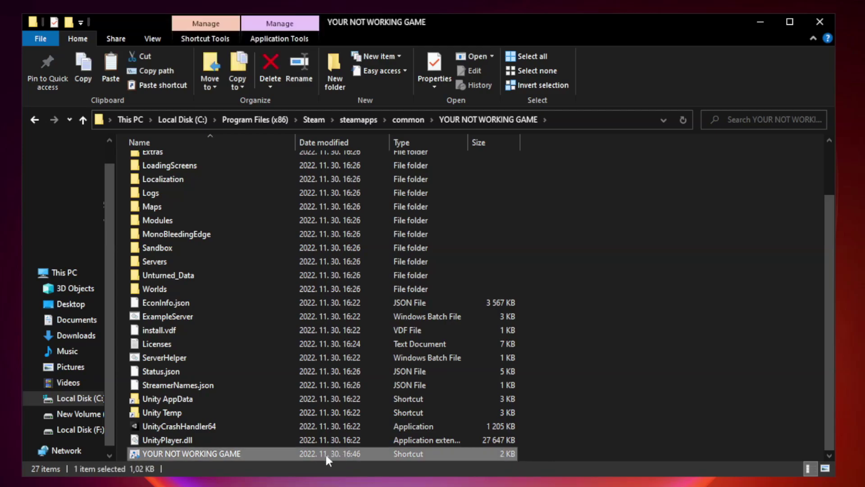
{"action": "right_click", "coordinate": [293, 455]}
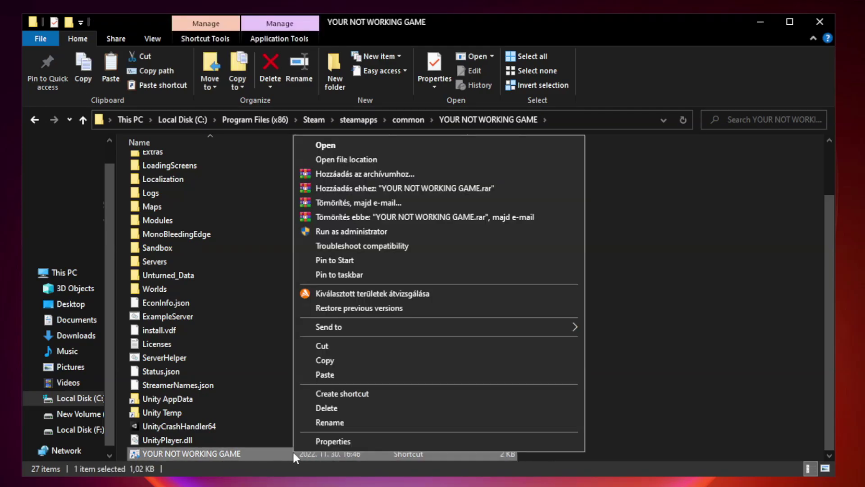
{"action": "left_click", "coordinate": [436, 440]}
{"action": "left_click_drag", "start_coordinate": [430, 239], "coordinate": [429, 97]}
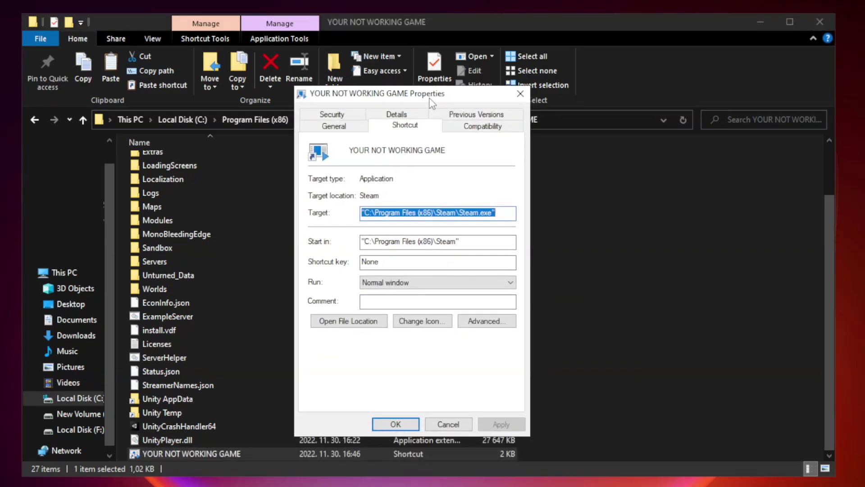
- Set the shortcut to Windows 8 compatibility mode, disable fullscreen optimizations, run it as administrator, apply the settings and close the folder
{"action": "left_click", "coordinate": [481, 129]}
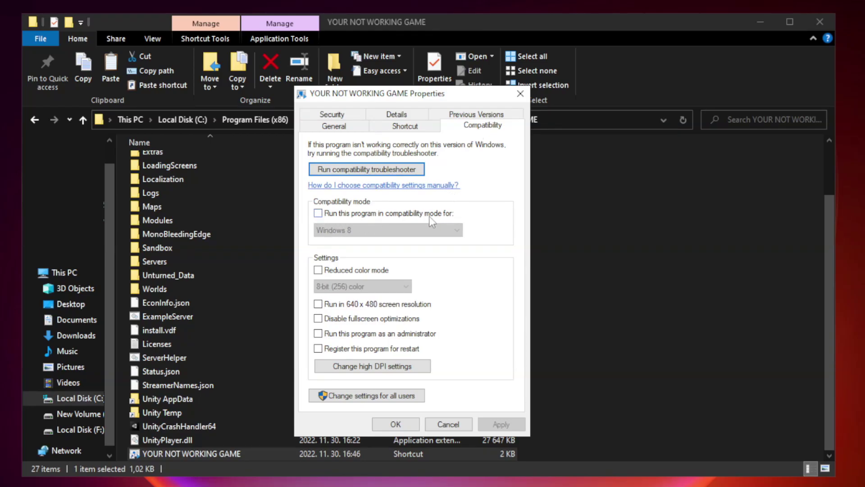
{"action": "left_click", "coordinate": [345, 215]}
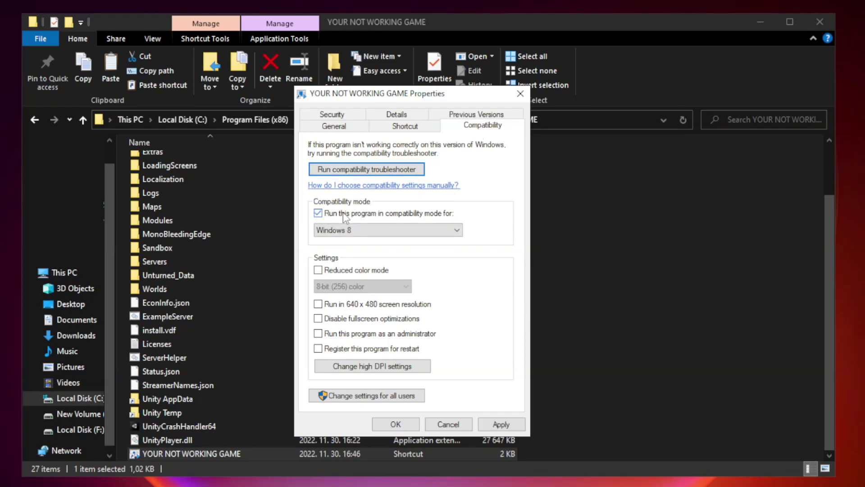
{"action": "left_click", "coordinate": [376, 230]}
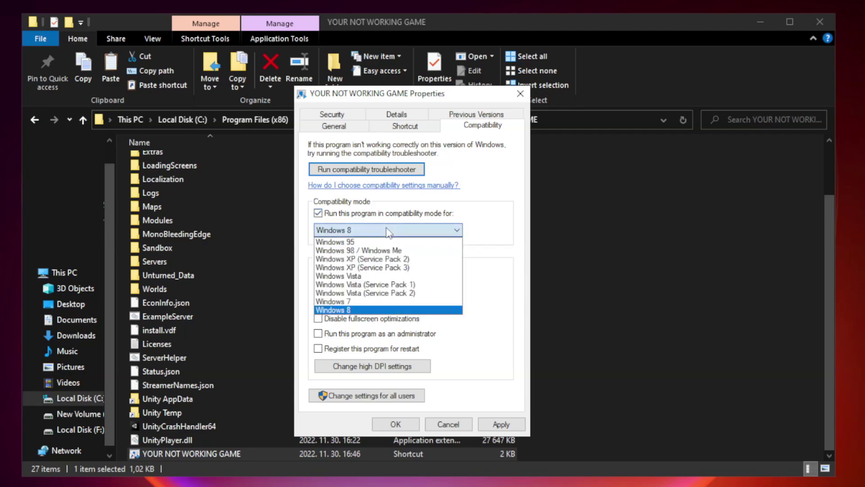
{"action": "left_click", "coordinate": [366, 310]}
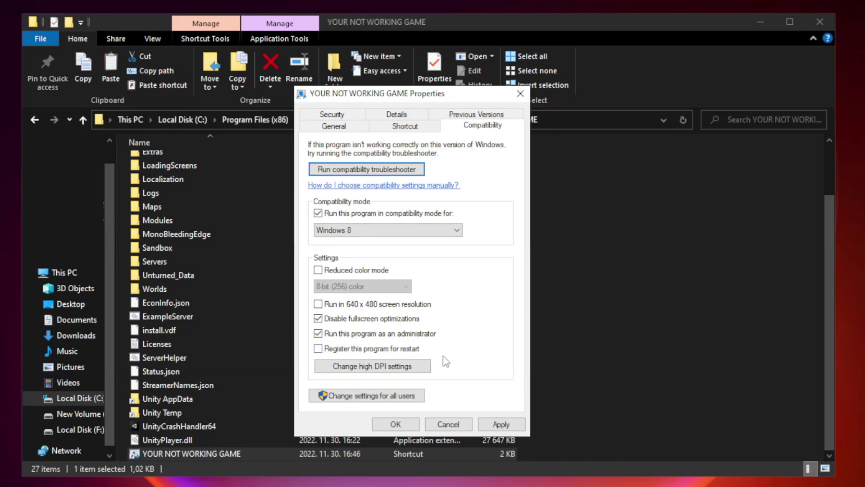
{"action": "left_click", "coordinate": [498, 426]}
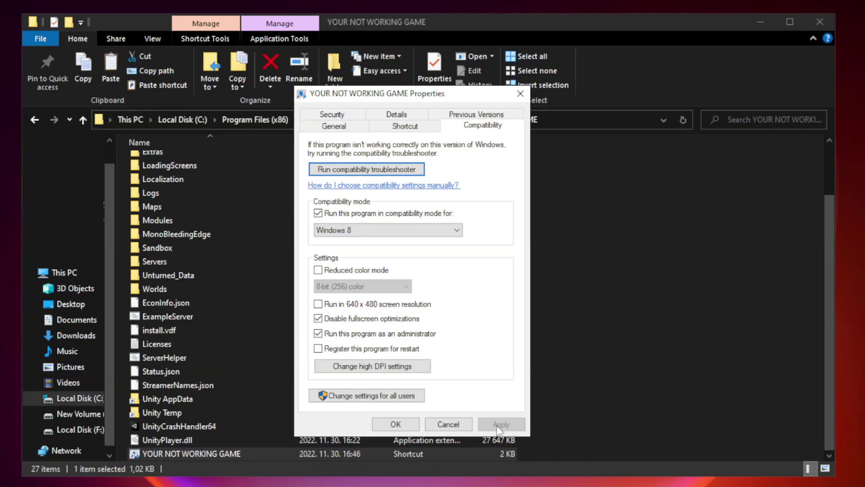
{"action": "left_click", "coordinate": [395, 424]}
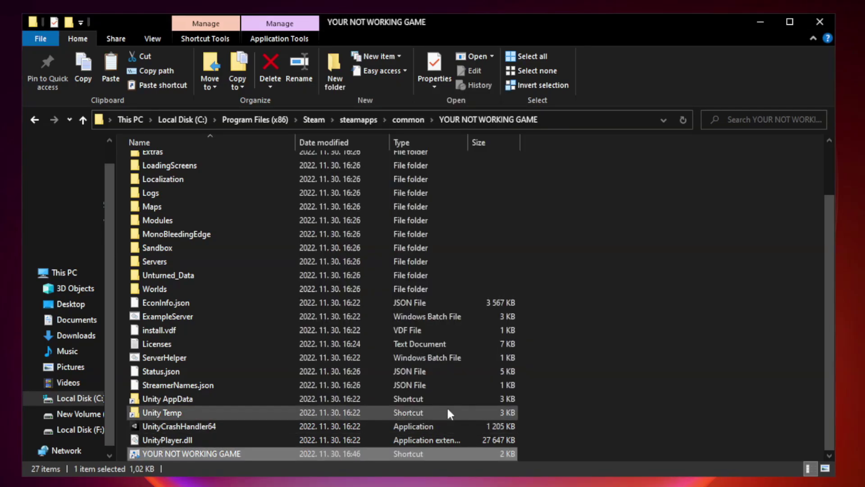
{"action": "left_click", "coordinate": [818, 22]}
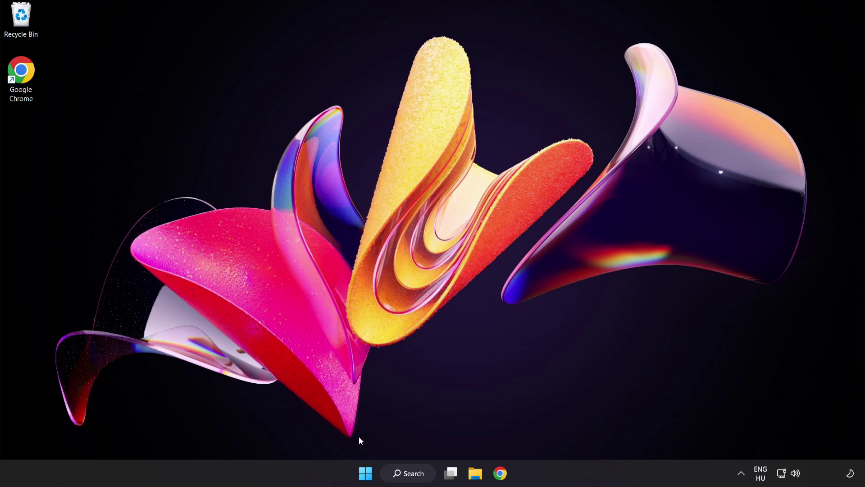
- Open Task Manager
{"action": "right_click", "coordinate": [369, 475]}
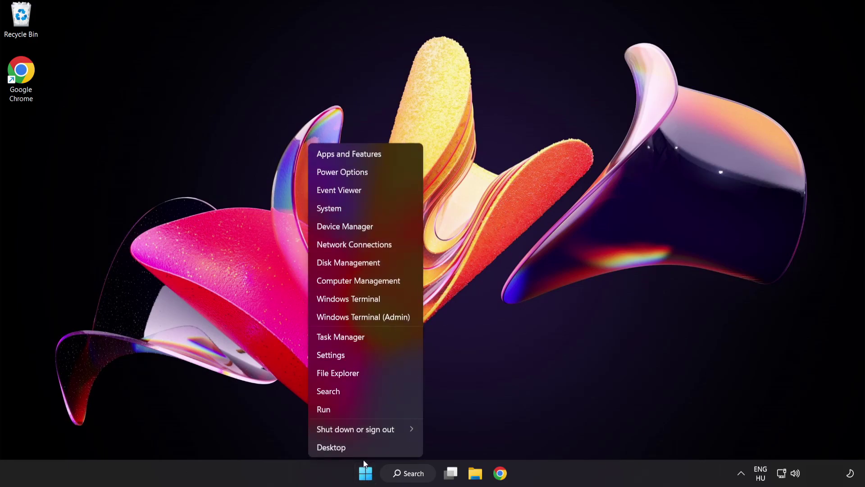
{"action": "left_click", "coordinate": [374, 337]}
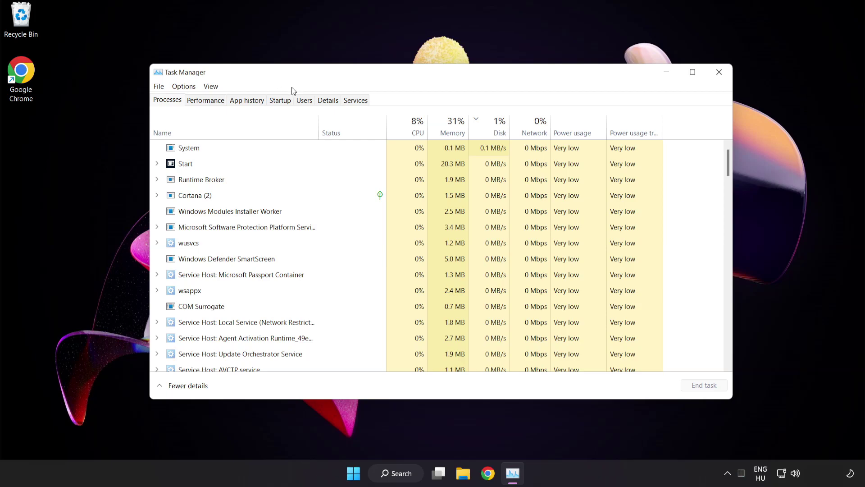
- Disable Cortana, Phone Link, Terminal and the Windows Security notification icon as startup apps and close Task Manager
{"action": "left_click", "coordinate": [286, 105]}
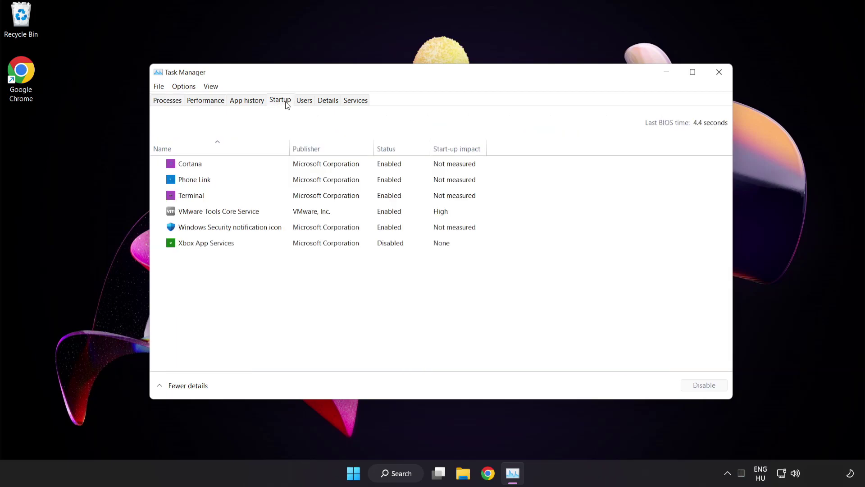
{"action": "left_click", "coordinate": [287, 169]}
{"action": "left_click", "coordinate": [705, 389]}
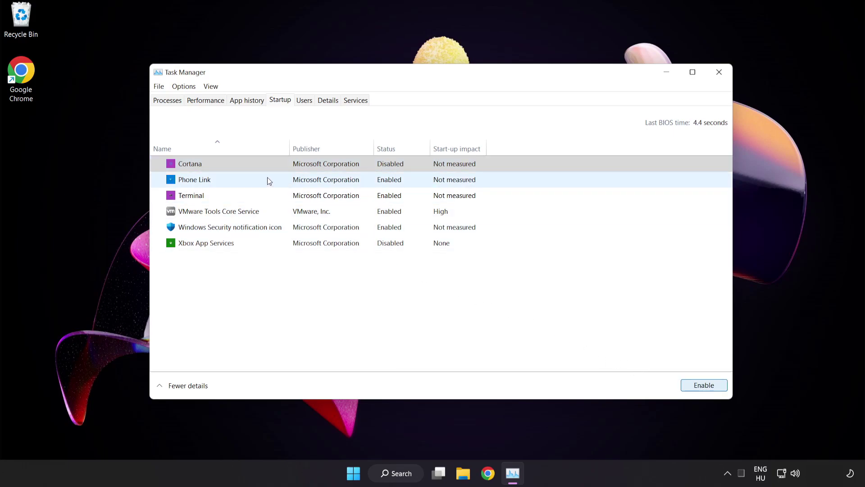
{"action": "left_click", "coordinate": [267, 179]}
{"action": "left_click", "coordinate": [703, 386]}
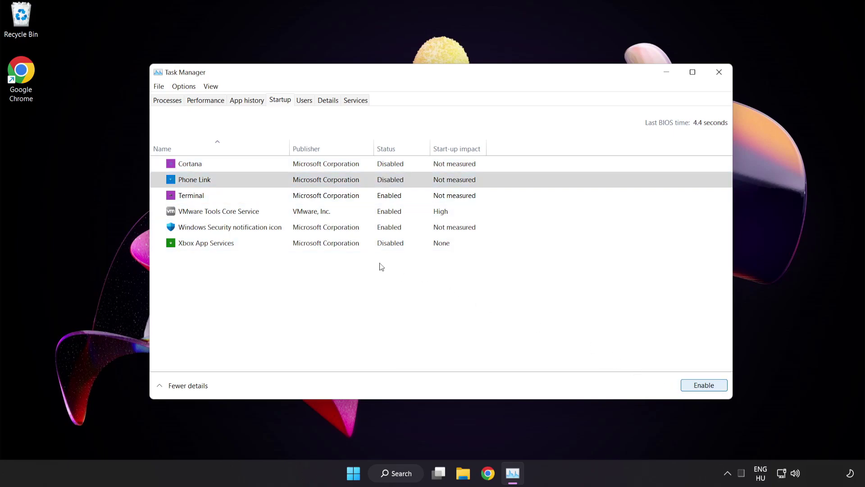
{"action": "left_click", "coordinate": [274, 196]}
{"action": "left_click", "coordinate": [704, 385]}
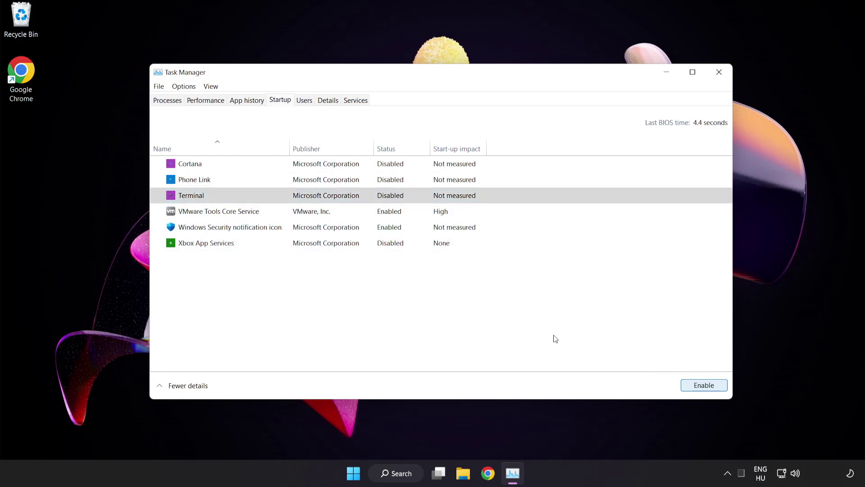
{"action": "left_click", "coordinate": [291, 227]}
{"action": "left_click", "coordinate": [703, 385]}
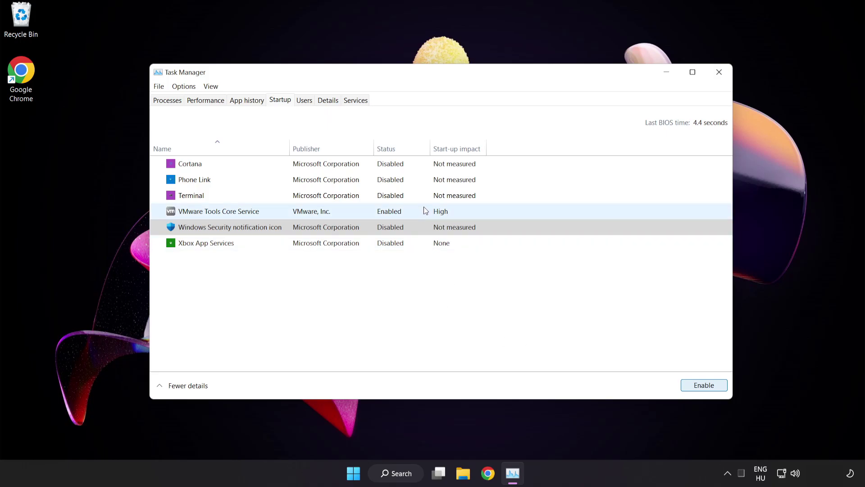
{"action": "left_click", "coordinate": [719, 73]}
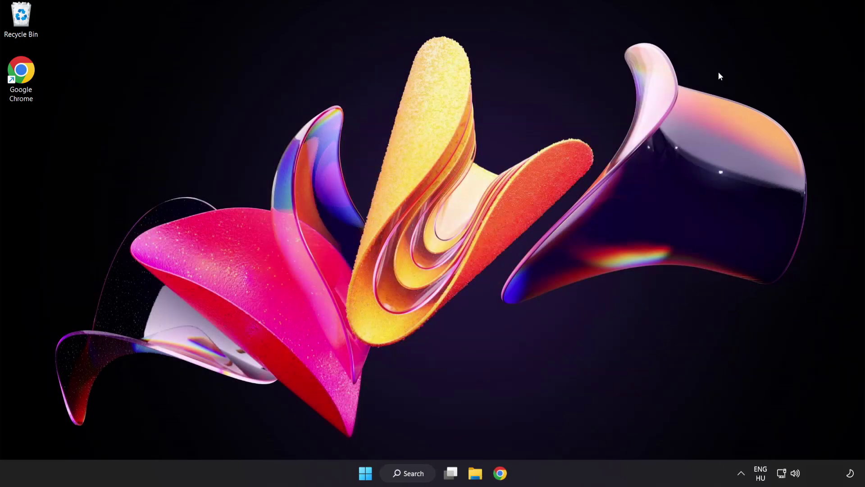
- Switch to Chrome and download the English DirectX End-User Runtime Web Installer from the Microsoft Download Center
{"action": "left_click", "coordinate": [499, 473]}
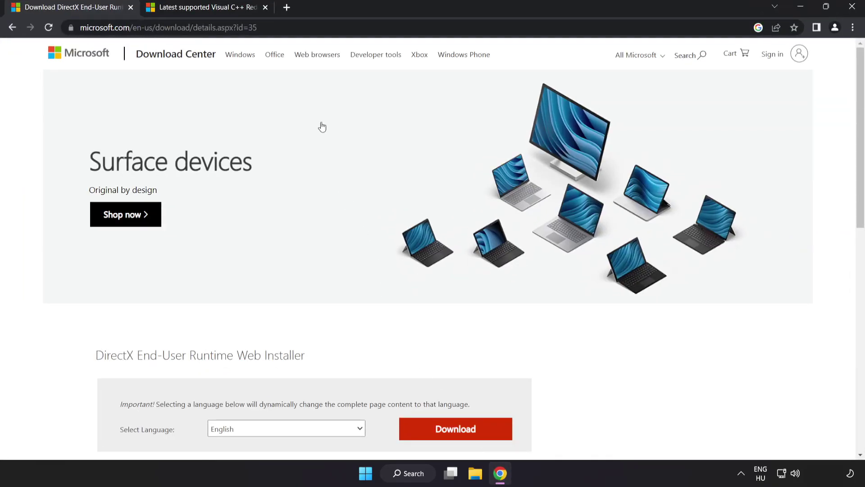
{"action": "left_click", "coordinate": [349, 23]}
{"action": "left_click", "coordinate": [348, 23]}
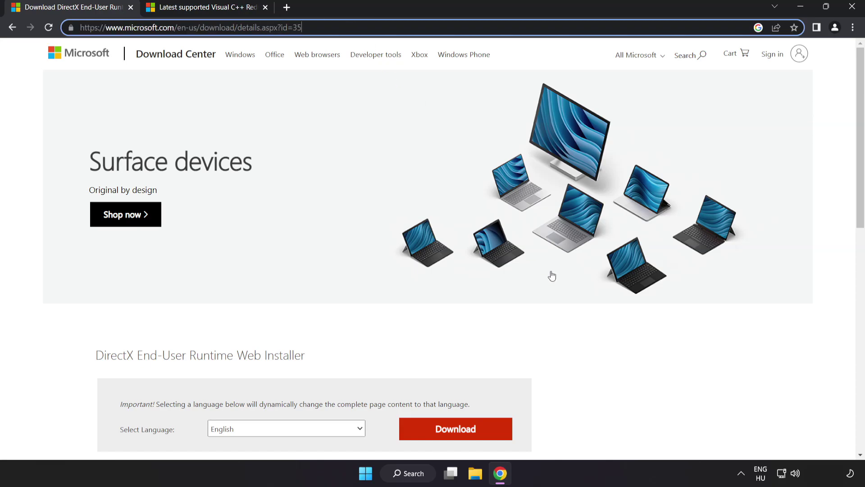
{"action": "left_click", "coordinate": [492, 289]}
{"action": "scroll", "coordinate": [492, 289], "scroll_direction": "down", "scroll_amount": 2}
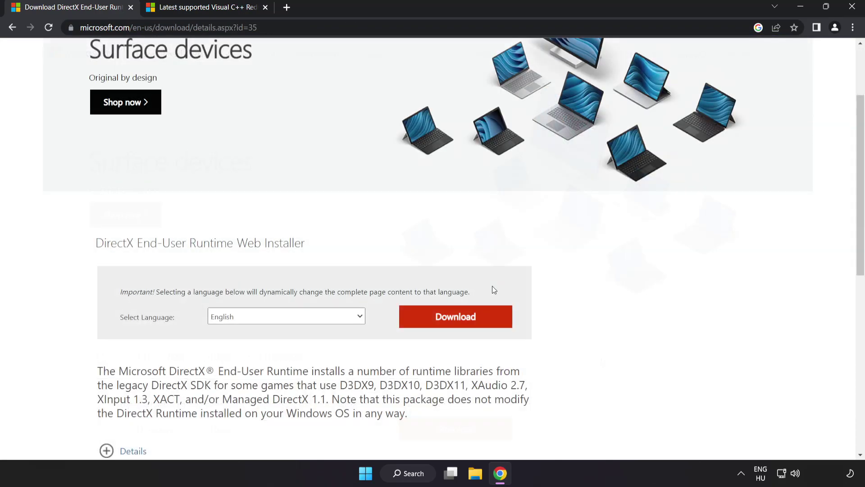
{"action": "left_click", "coordinate": [466, 326]}
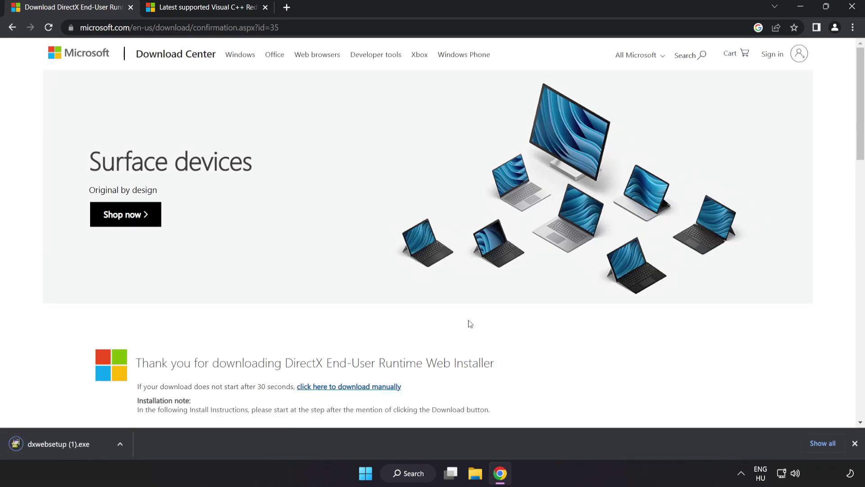
- Run the downloaded DirectX installer, accept the agreement, decline the Bing Bar, finish the setup and close the download page
{"action": "left_click", "coordinate": [72, 445]}
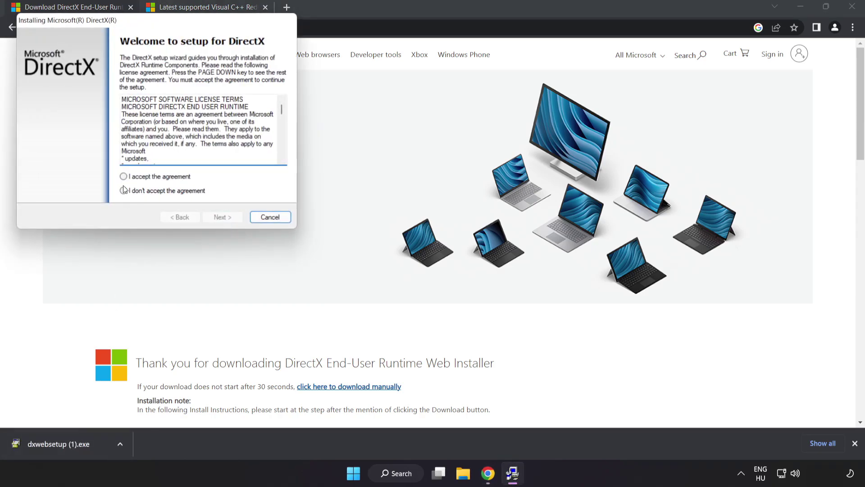
{"action": "left_click_drag", "start_coordinate": [130, 22], "coordinate": [394, 115]}
{"action": "left_click_drag", "start_coordinate": [546, 206], "coordinate": [552, 252]}
{"action": "left_click", "coordinate": [404, 270]}
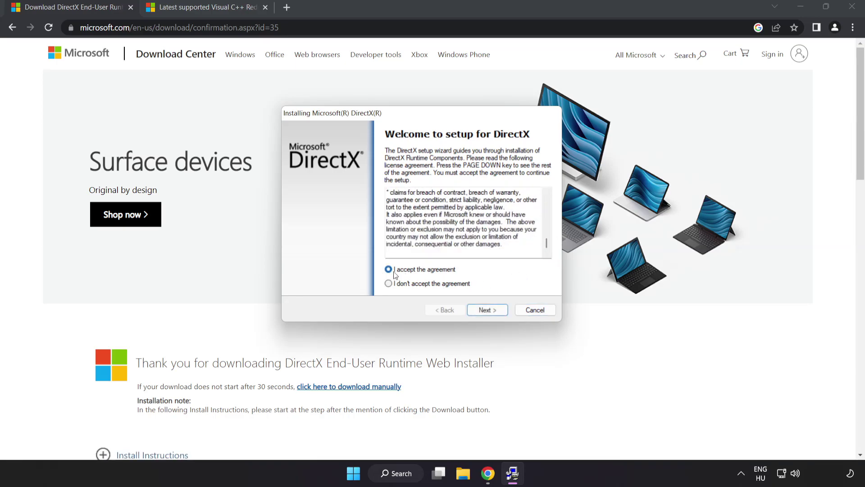
{"action": "left_click", "coordinate": [488, 312]}
{"action": "left_click", "coordinate": [382, 231]}
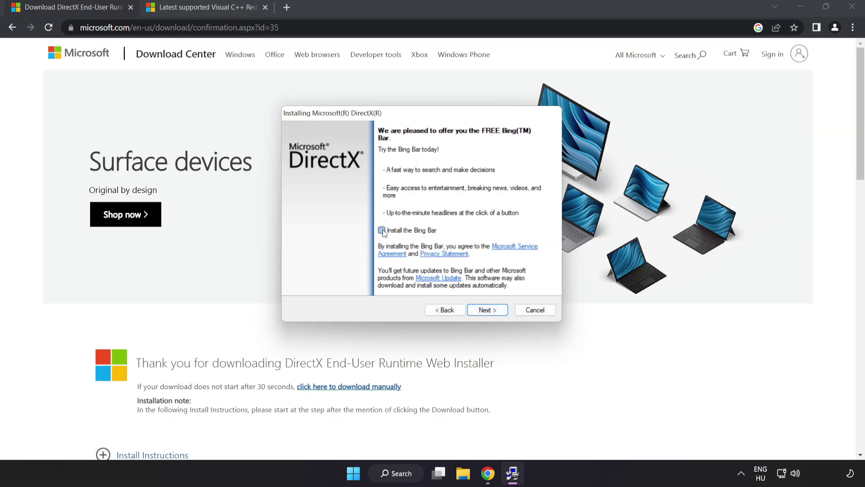
{"action": "left_click", "coordinate": [490, 310]}
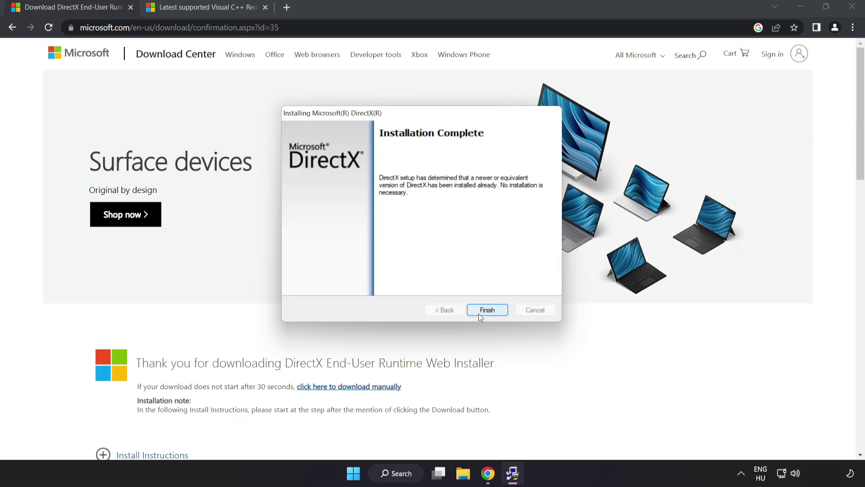
{"action": "left_click", "coordinate": [487, 311]}
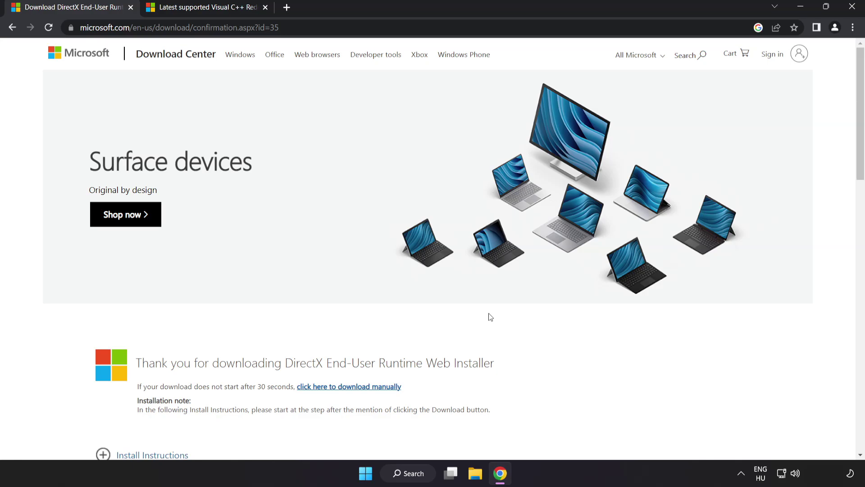
{"action": "left_click", "coordinate": [131, 8]}
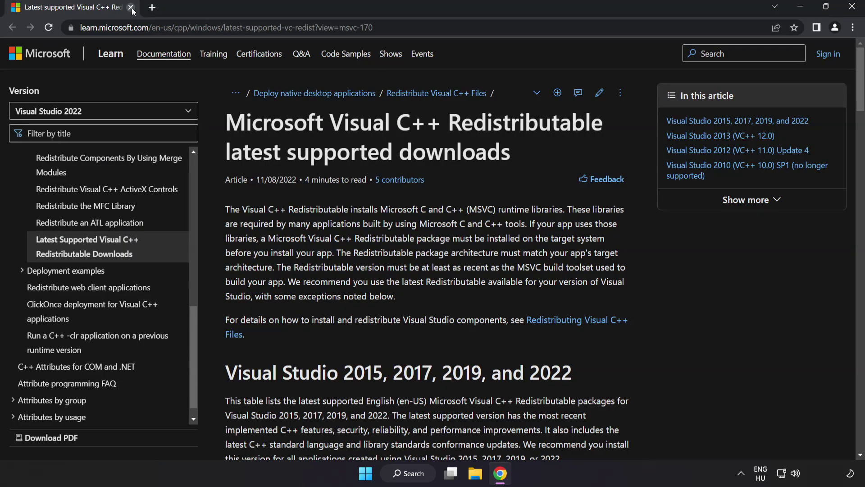
- Download the ARM64, X86 and X64 Visual C++ Redistributable installers for Visual Studio 2015, 2017, 2019 and 2022
{"action": "left_click", "coordinate": [301, 23]}
{"action": "key", "text": "End"}
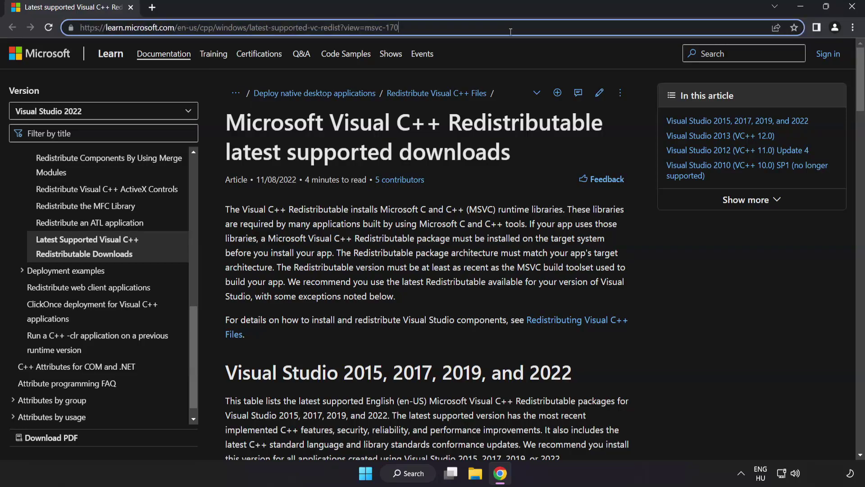
{"action": "left_click", "coordinate": [433, 134]}
{"action": "left_click_drag", "start_coordinate": [856, 94], "coordinate": [856, 137]}
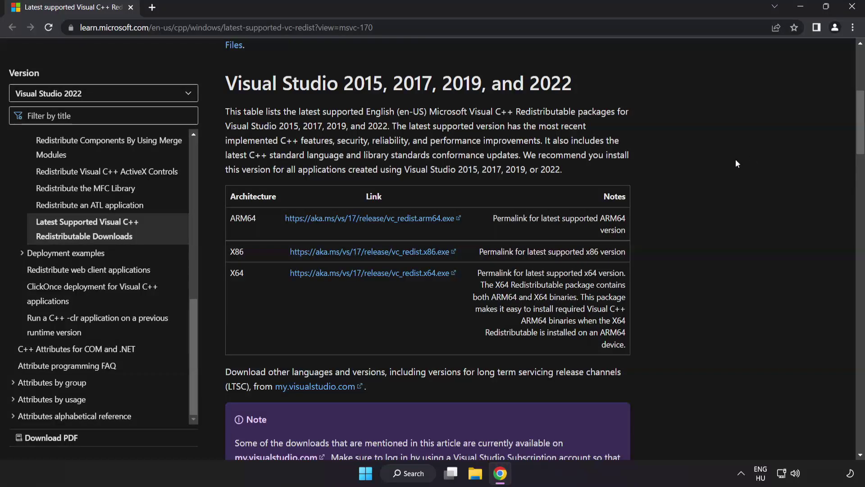
{"action": "left_click", "coordinate": [362, 220]}
{"action": "left_click", "coordinate": [361, 251]}
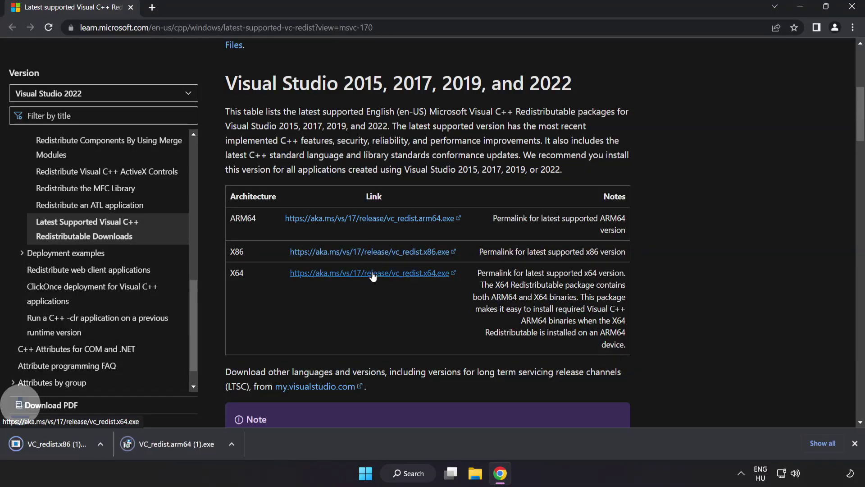
{"action": "left_click", "coordinate": [373, 277]}
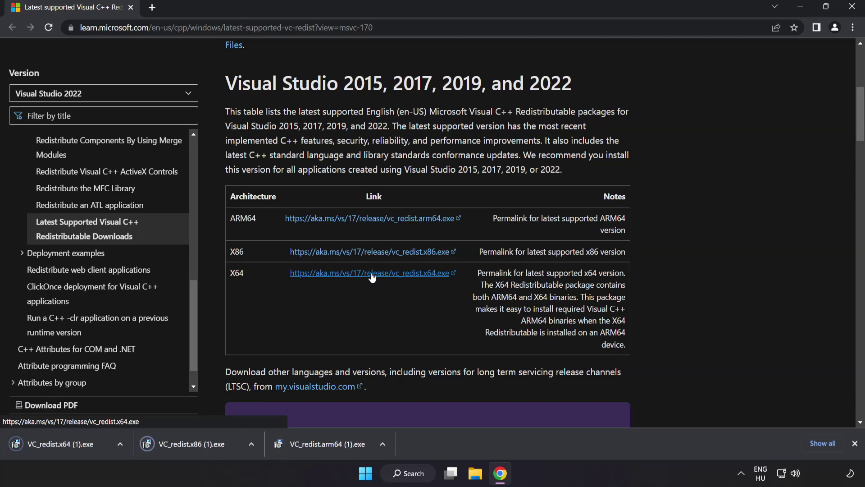
- Try to install the Arm64 Visual C++ 2022 Redistributable, agreeing to the license terms, and close the installer
{"action": "left_click", "coordinate": [325, 445]}
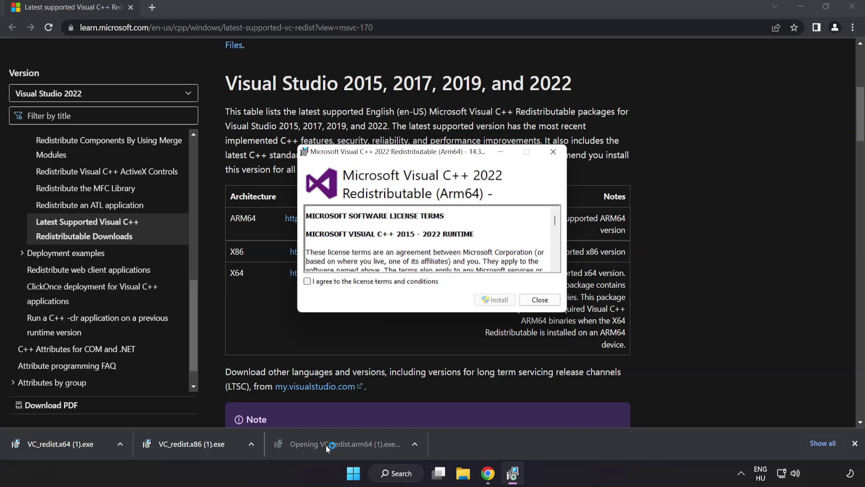
{"action": "left_click_drag", "start_coordinate": [554, 221], "coordinate": [555, 262]}
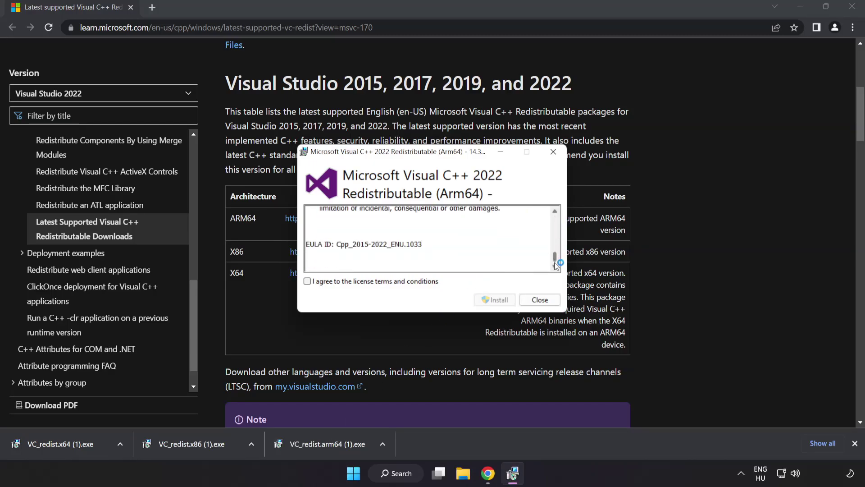
{"action": "left_click", "coordinate": [308, 282]}
{"action": "left_click", "coordinate": [493, 300]}
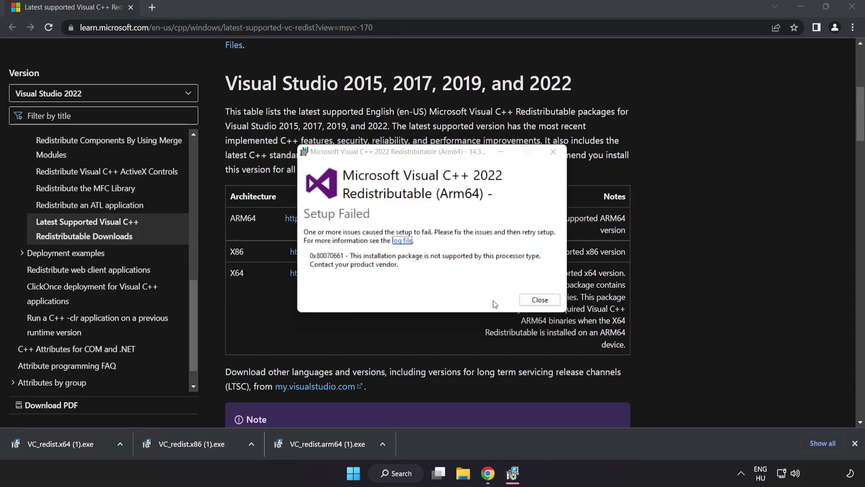
{"action": "left_click", "coordinate": [547, 301]}
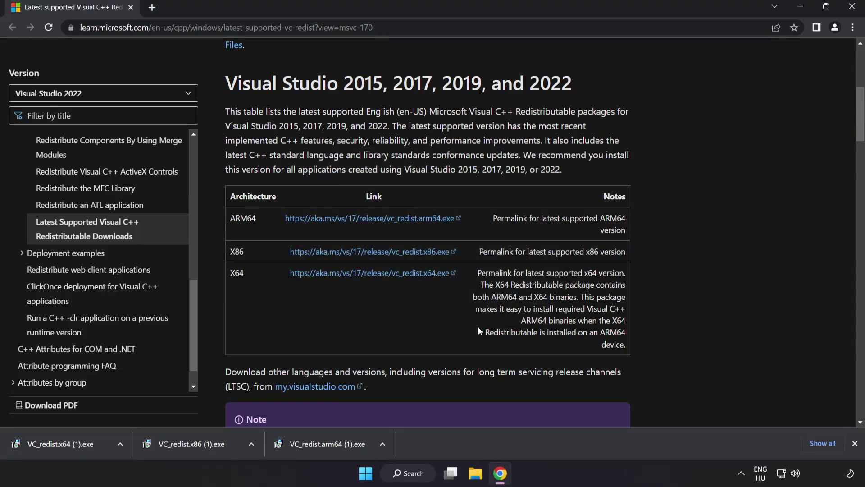
- Run the x86 and x64 Visual C++ Redistributable installers, close each setup window and close the browser
{"action": "left_click", "coordinate": [195, 445]}
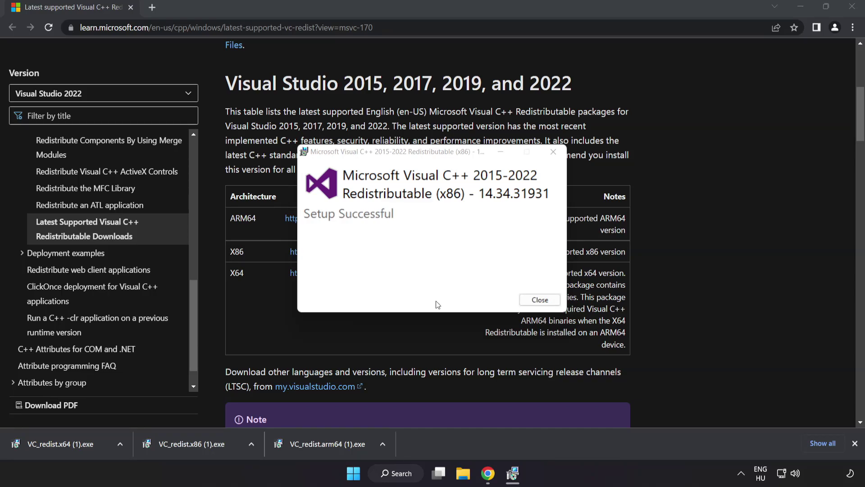
{"action": "left_click", "coordinate": [540, 300]}
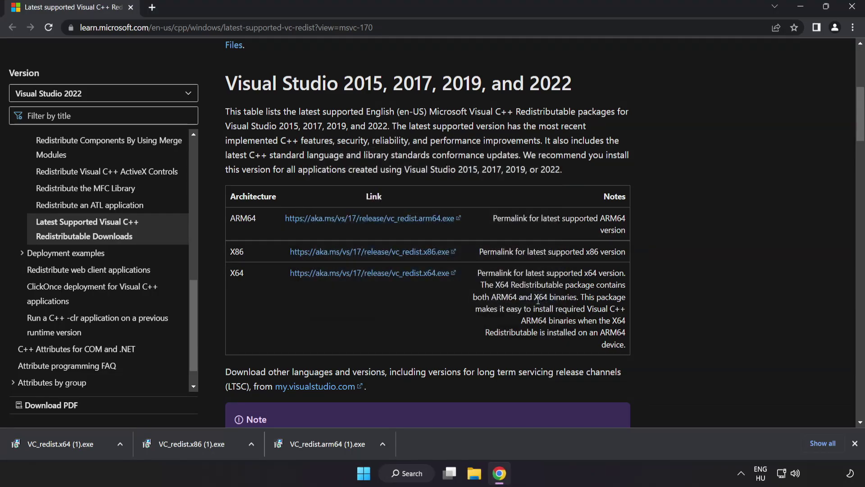
{"action": "left_click", "coordinate": [78, 442]}
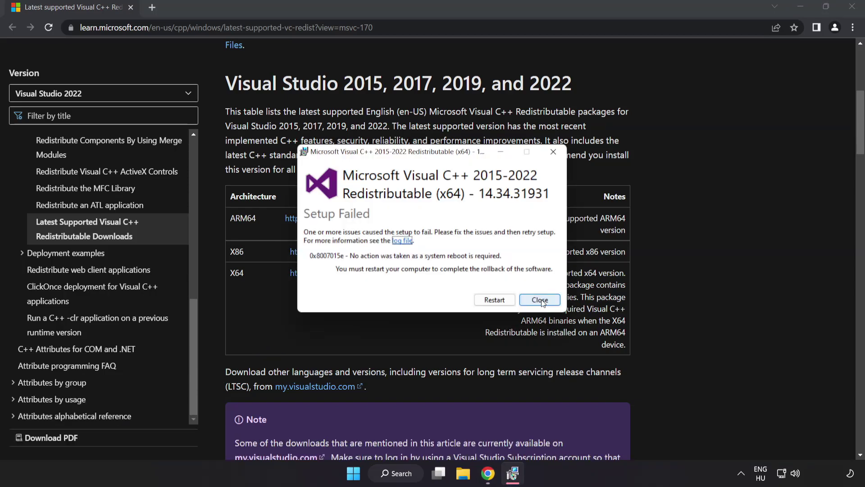
{"action": "left_click", "coordinate": [540, 300]}
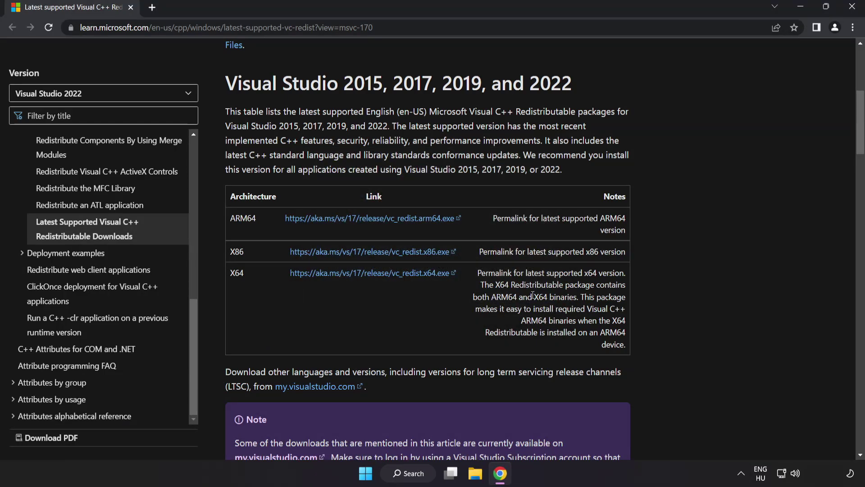
{"action": "left_click", "coordinate": [851, 11]}
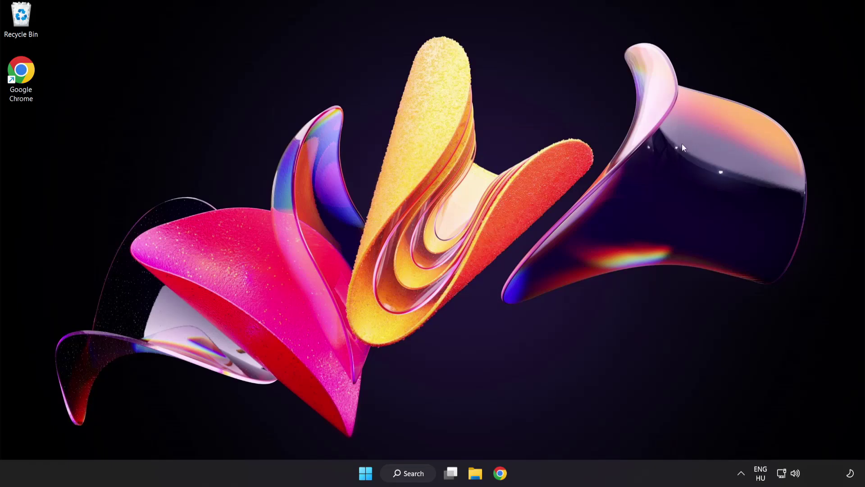
- Search Windows for cmd, run Command Prompt as administrator and move its window towards the middle of the desktop
{"action": "left_click", "coordinate": [410, 477]}
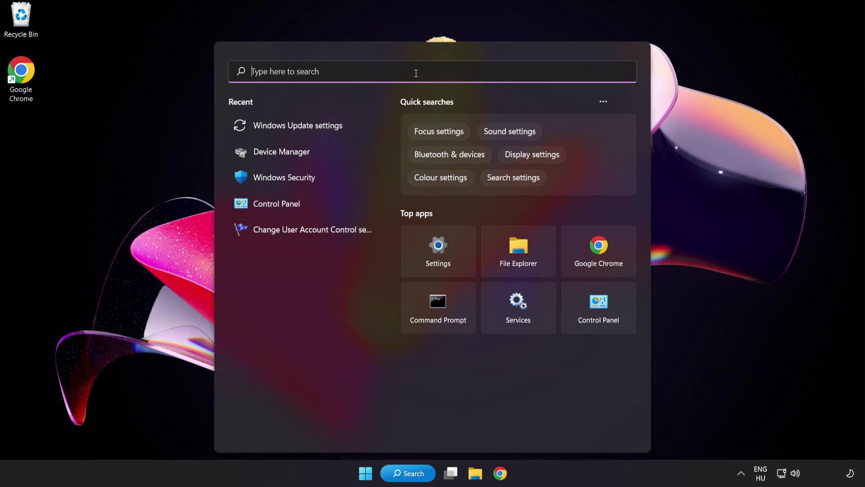
{"action": "type", "text": "cmd"}
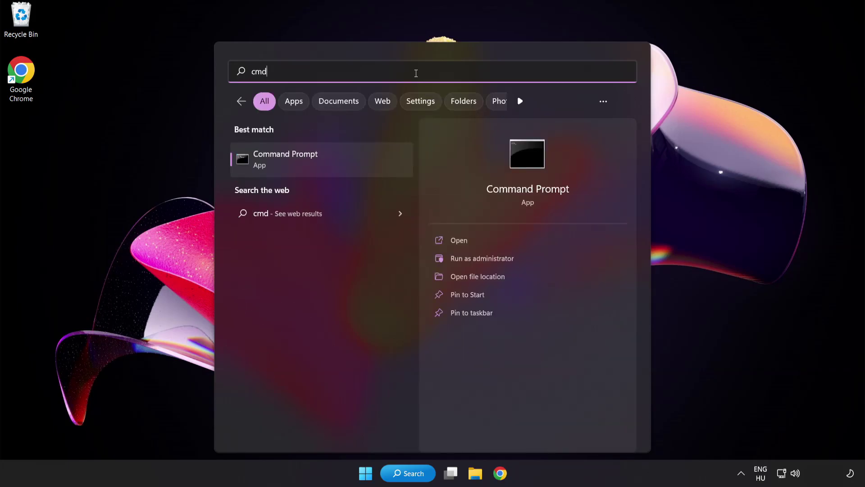
{"action": "right_click", "coordinate": [324, 166]}
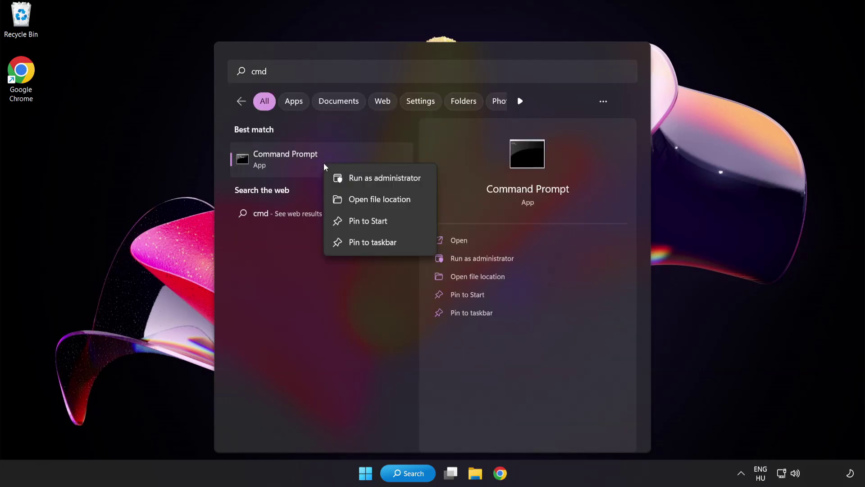
{"action": "left_click", "coordinate": [365, 181]}
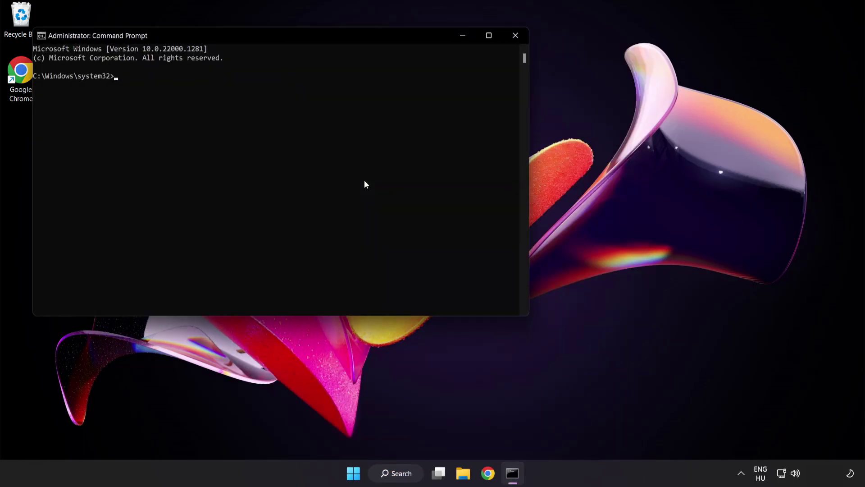
{"action": "left_click_drag", "start_coordinate": [247, 35], "coordinate": [376, 85]}
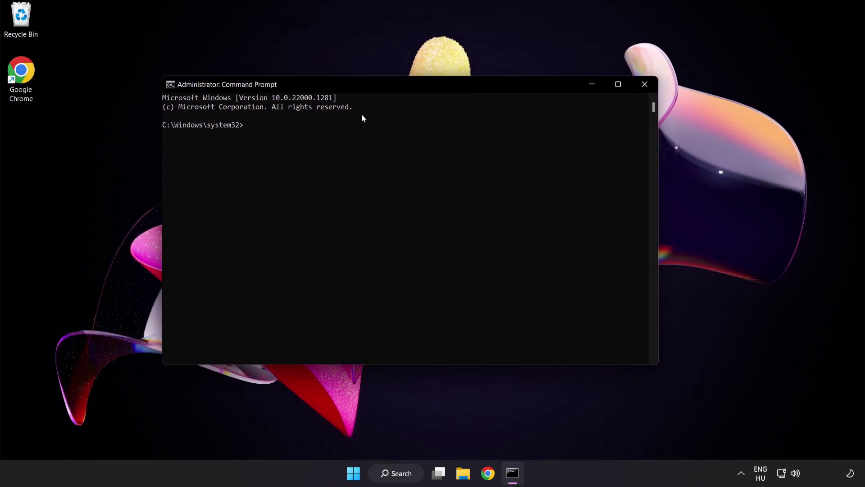
- Scan the system files with sfc /scannow, close Command Prompt and bring up the power options with the restart command
{"action": "type", "text": "sfc"}
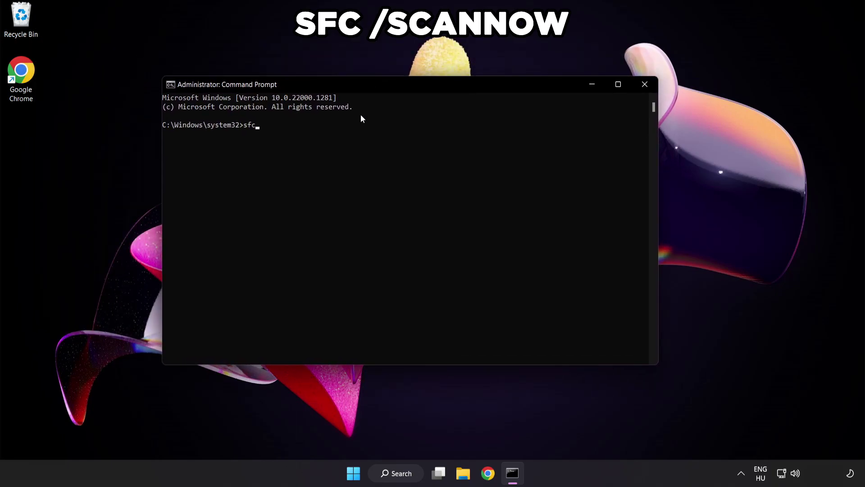
{"action": "type", "text": " /scannow"}
{"action": "key", "text": "Return"}
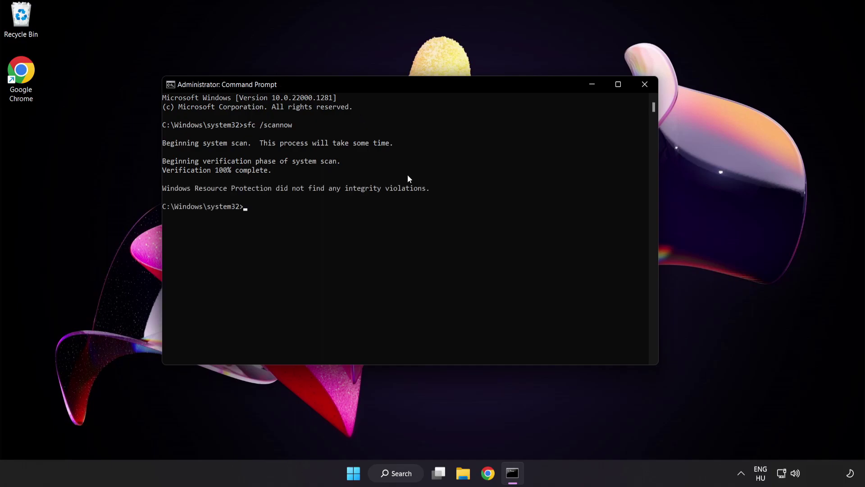
{"action": "left_click", "coordinate": [644, 86]}
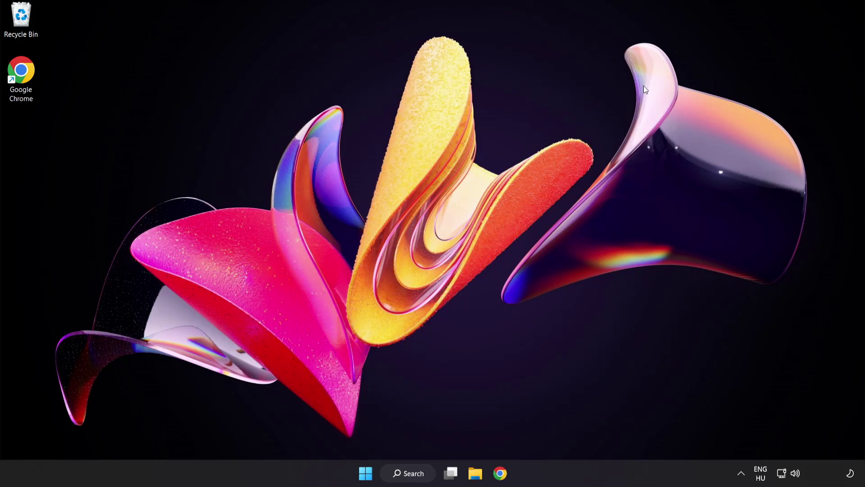
{"action": "left_click", "coordinate": [366, 472]}
{"action": "left_click", "coordinate": [573, 434]}
- Search Windows for security and open the Windows Security app
{"action": "left_click", "coordinate": [416, 476]}
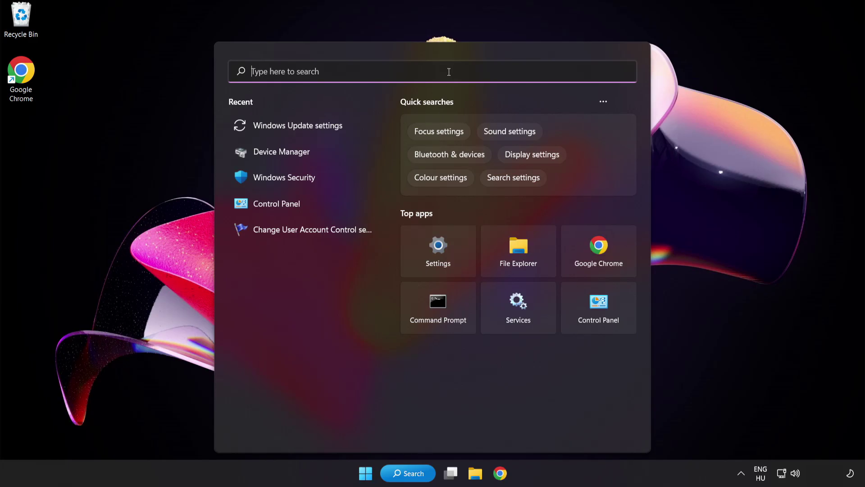
{"action": "type", "text": "securit"}
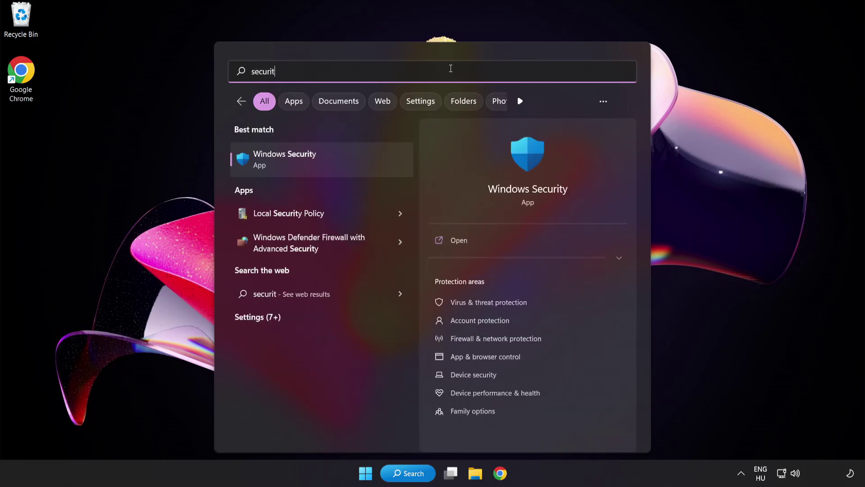
{"action": "type", "text": "y"}
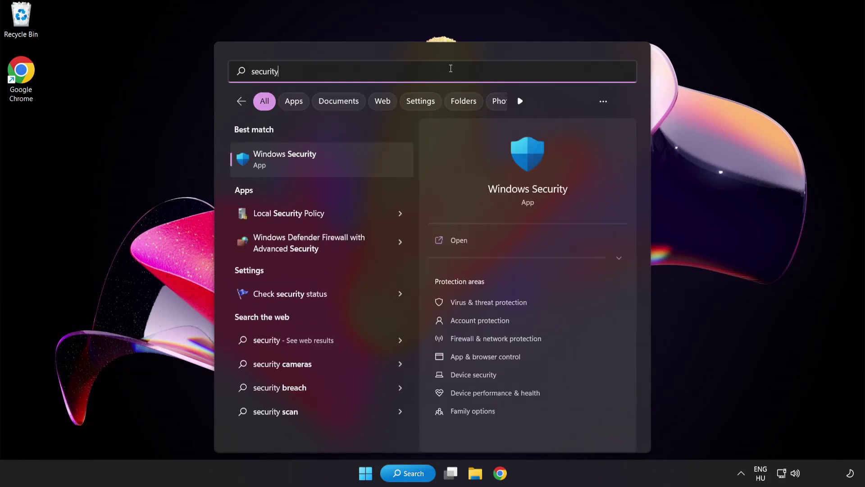
{"action": "left_click", "coordinate": [326, 160]}
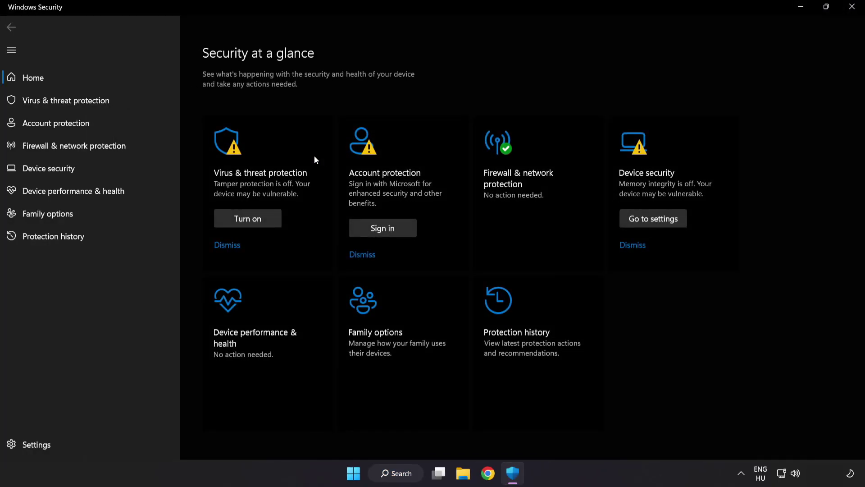
- Open the Microsoft Defender Antivirus exclusions page from the virus and threat protection settings
{"action": "left_click", "coordinate": [131, 101]}
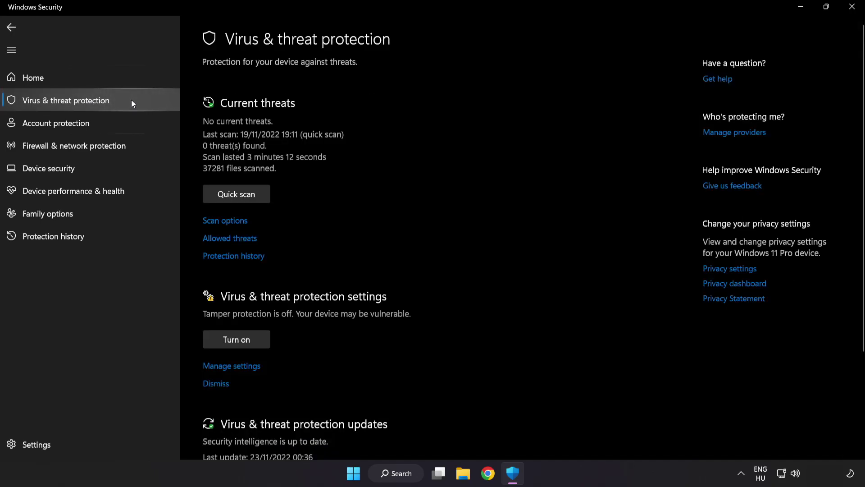
{"action": "scroll", "coordinate": [547, 132], "scroll_direction": "down", "scroll_amount": 3}
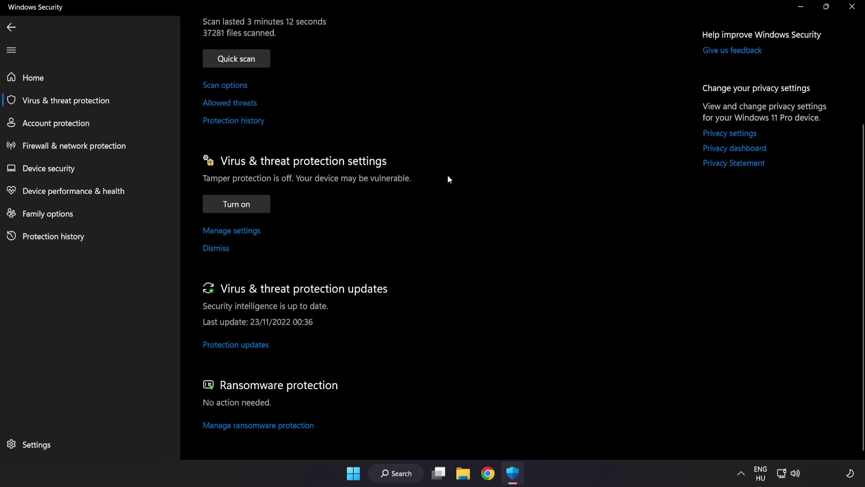
{"action": "left_click", "coordinate": [237, 232]}
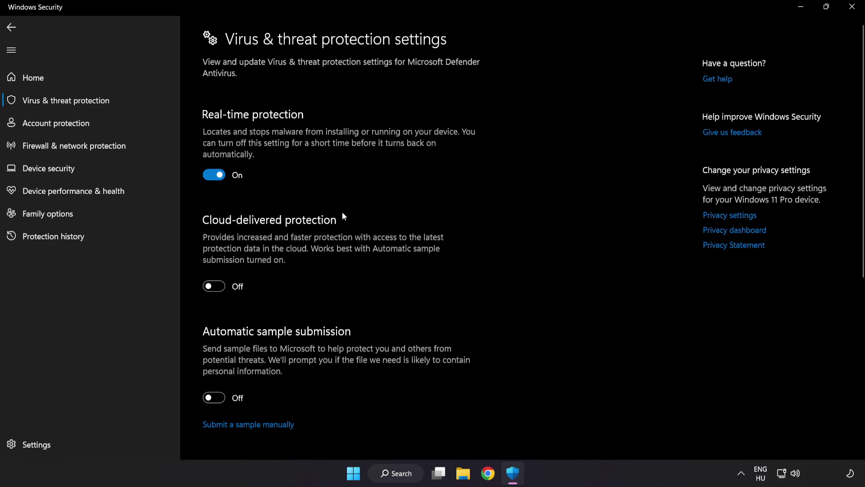
{"action": "scroll", "coordinate": [502, 234], "scroll_direction": "down", "scroll_amount": 6}
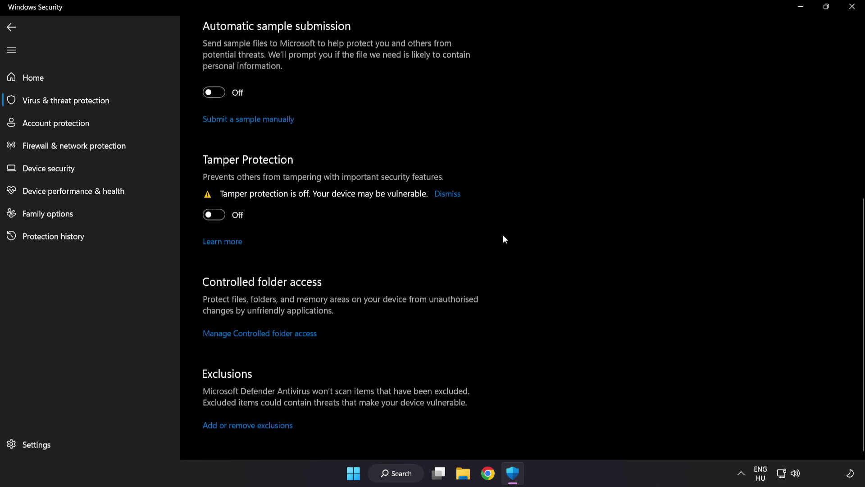
{"action": "left_click", "coordinate": [250, 426]}
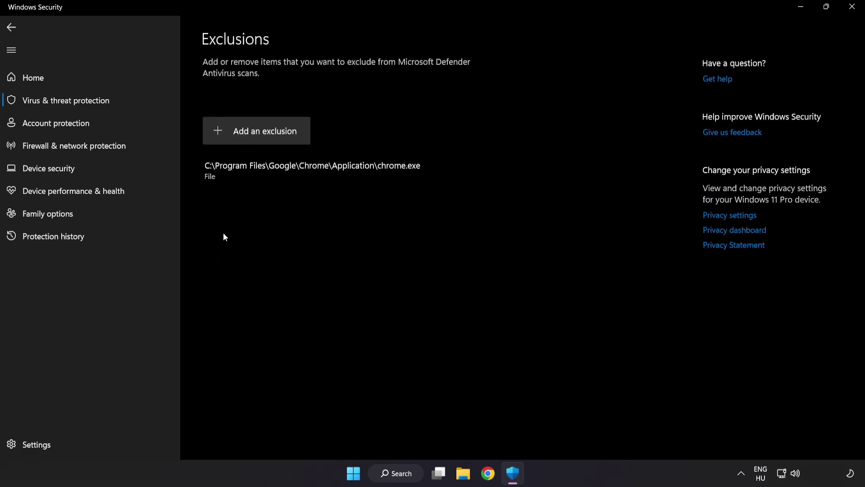
- Add a file exclusion for the NOT WORKING APP shortcut in C:\Program Files (x86)\NOT WORKING APP
{"action": "left_click", "coordinate": [259, 141]}
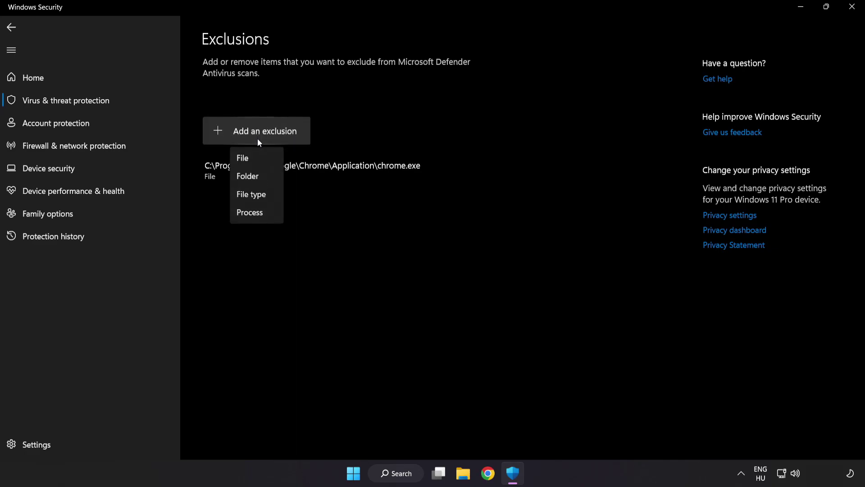
{"action": "left_click", "coordinate": [252, 161]}
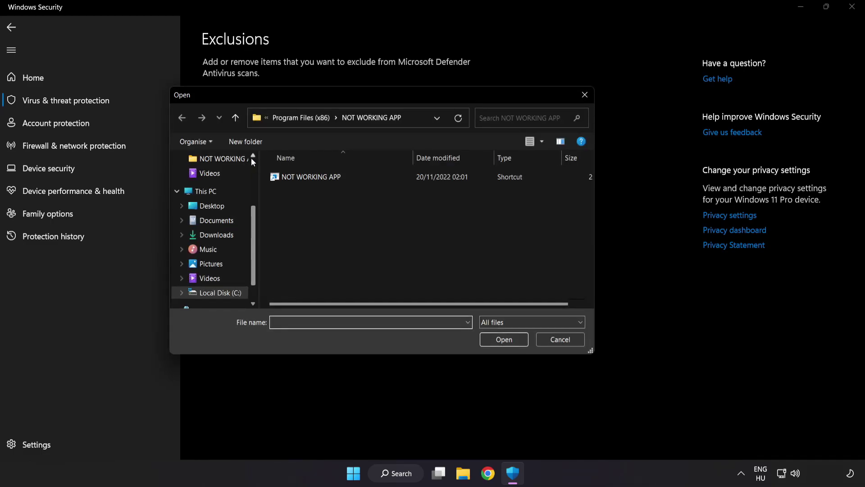
{"action": "left_click", "coordinate": [278, 119]}
{"action": "left_click", "coordinate": [281, 117]}
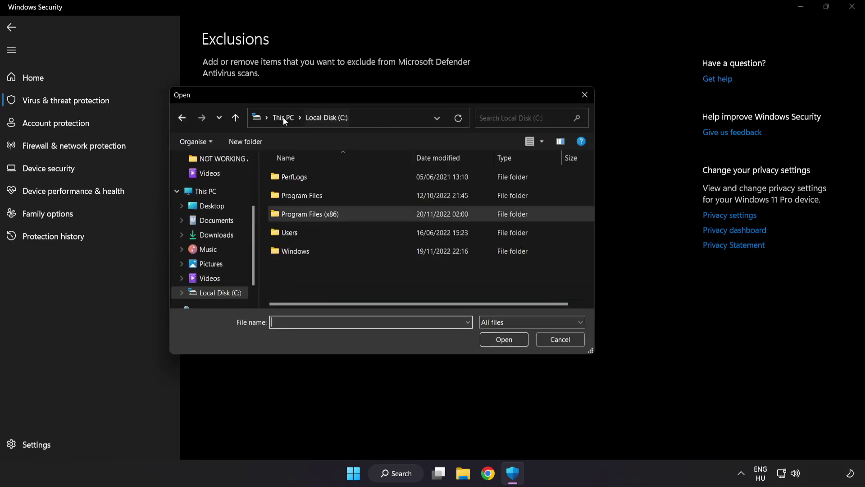
{"action": "left_click", "coordinate": [286, 118]}
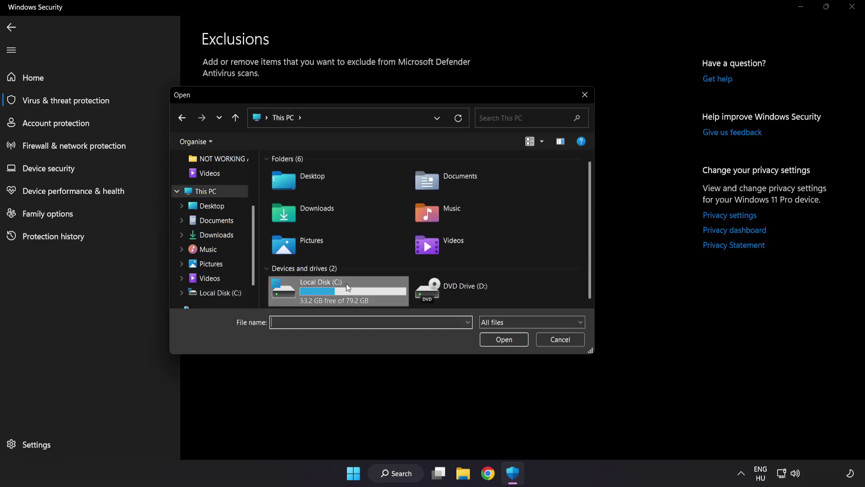
{"action": "double_click", "coordinate": [323, 296]}
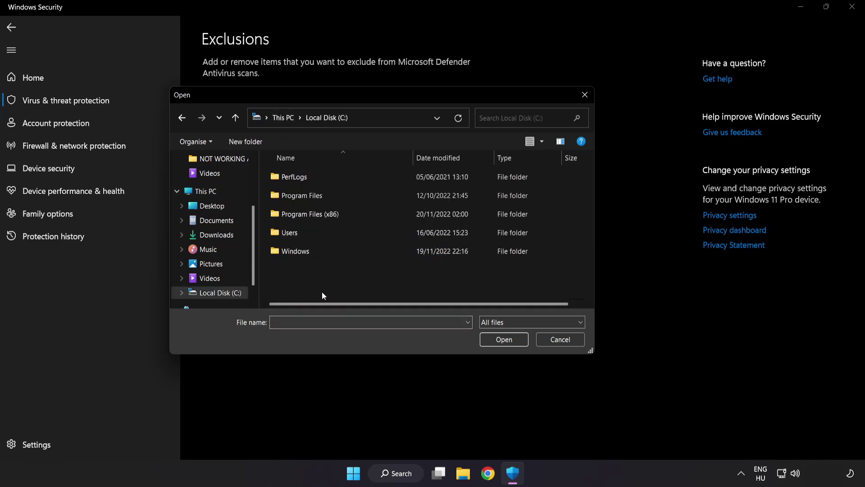
{"action": "double_click", "coordinate": [332, 212]}
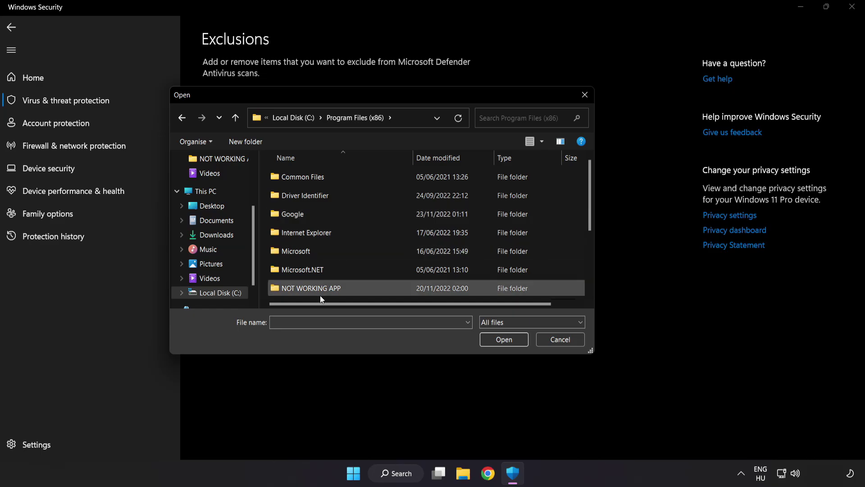
{"action": "scroll", "coordinate": [321, 286], "scroll_direction": "down", "scroll_amount": 1}
{"action": "left_click", "coordinate": [343, 234]}
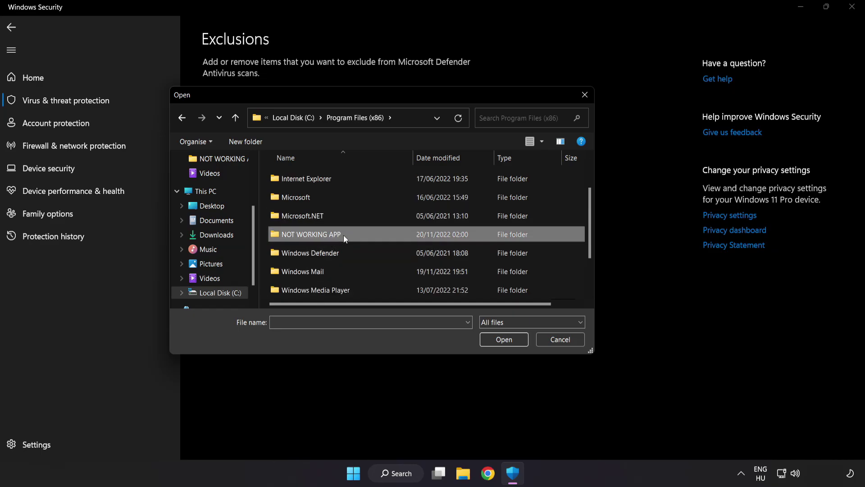
{"action": "double_click", "coordinate": [343, 234]}
{"action": "left_click", "coordinate": [317, 180]}
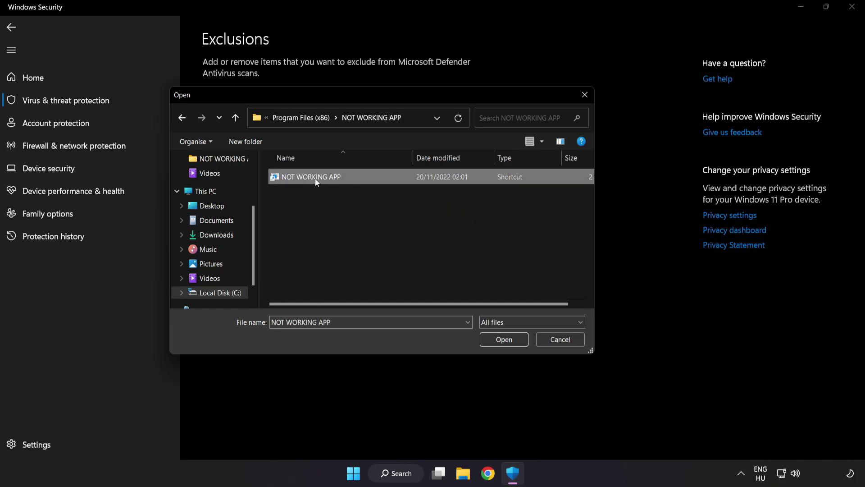
{"action": "left_click", "coordinate": [505, 342]}
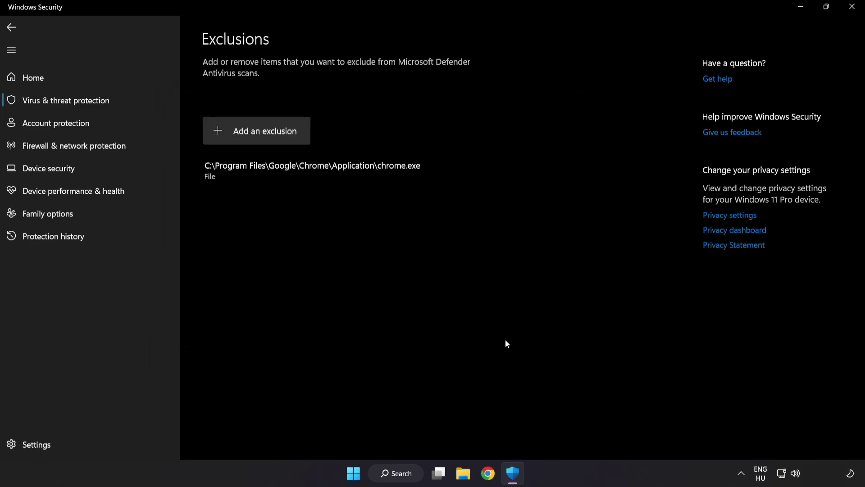
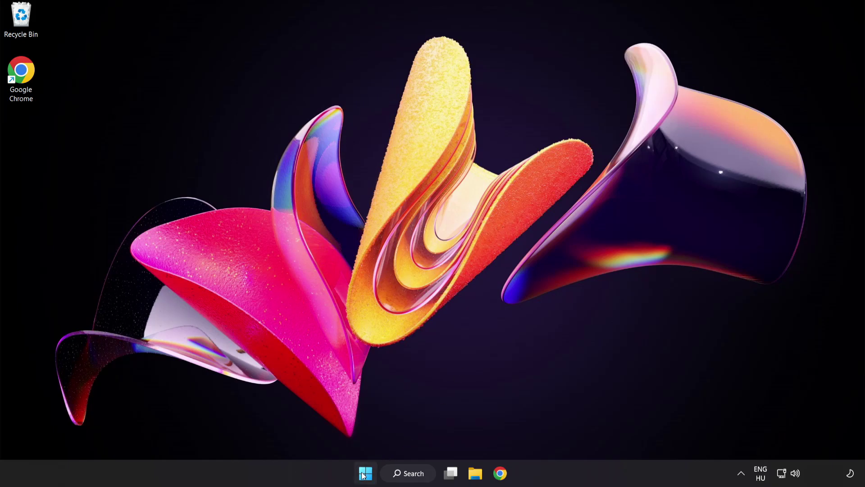
- Open the computer's power options to reach the restart command
{"action": "left_click", "coordinate": [365, 473]}
{"action": "left_click", "coordinate": [576, 436]}
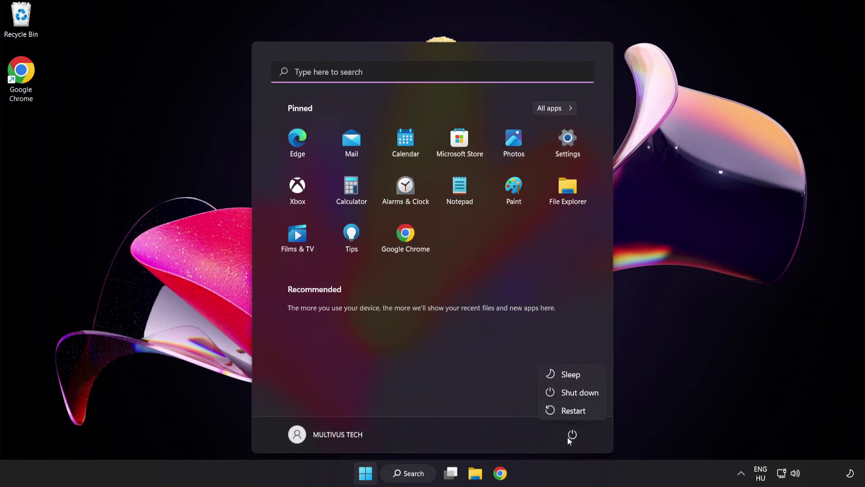